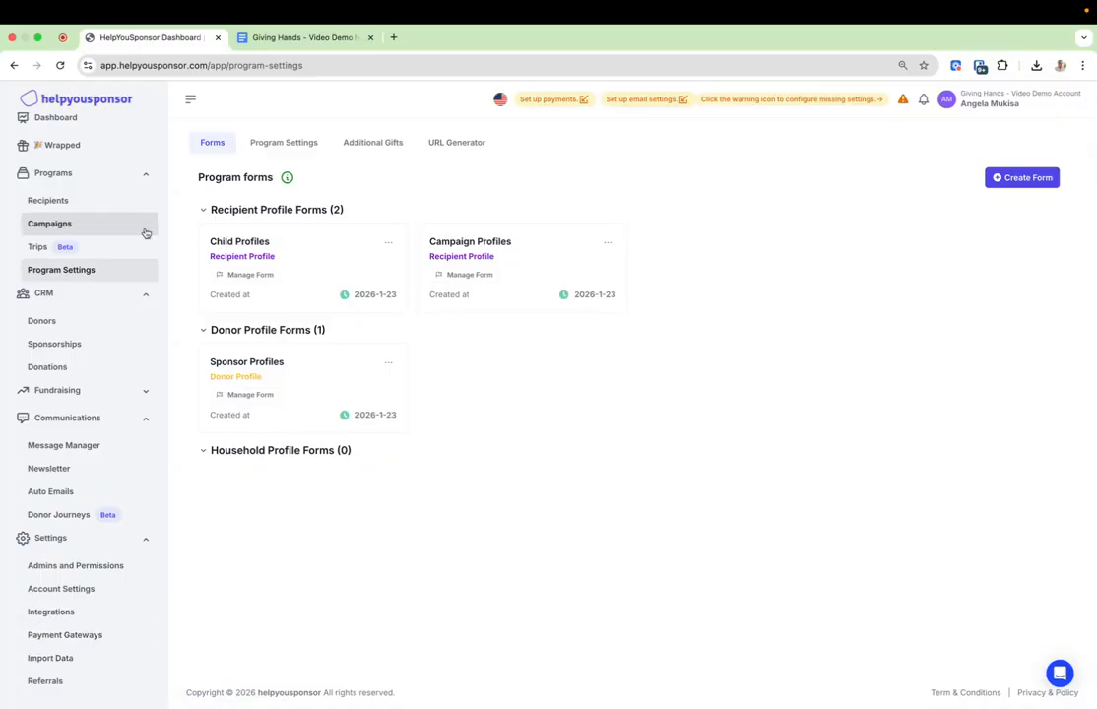
Reorder the Sponsor Profiles form fields so Last Name and Full Name come directly after First Name, ahead of Address, and close the form.
click(239, 396)
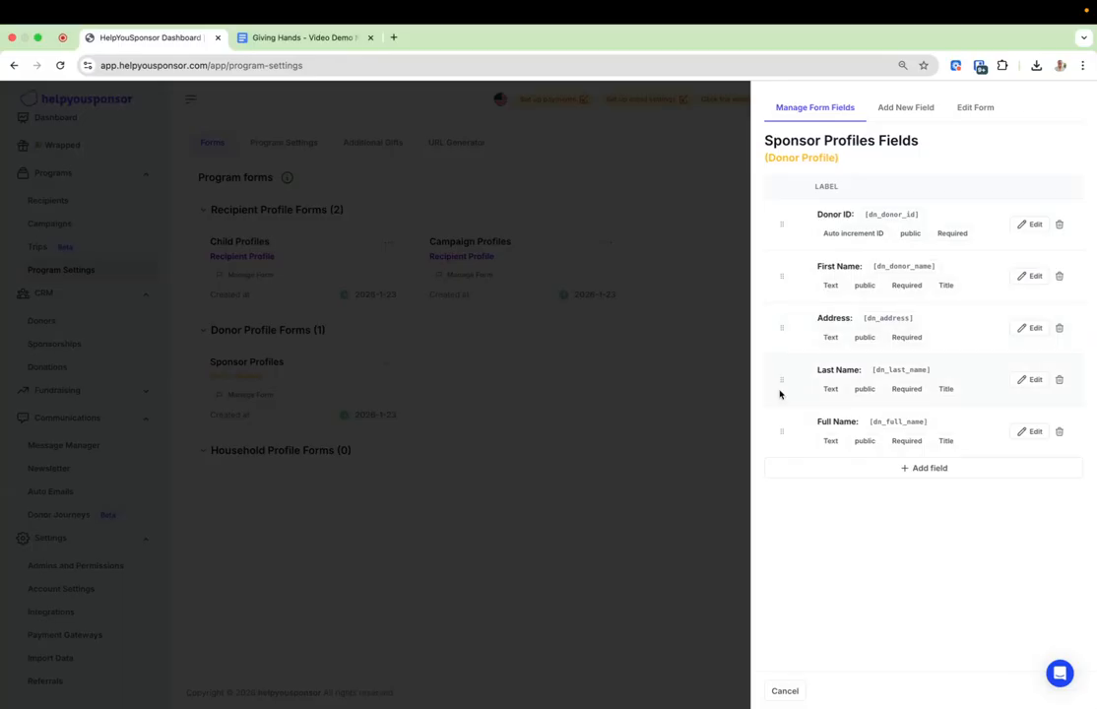
drag(781, 431, 778, 370)
drag(782, 430, 780, 360)
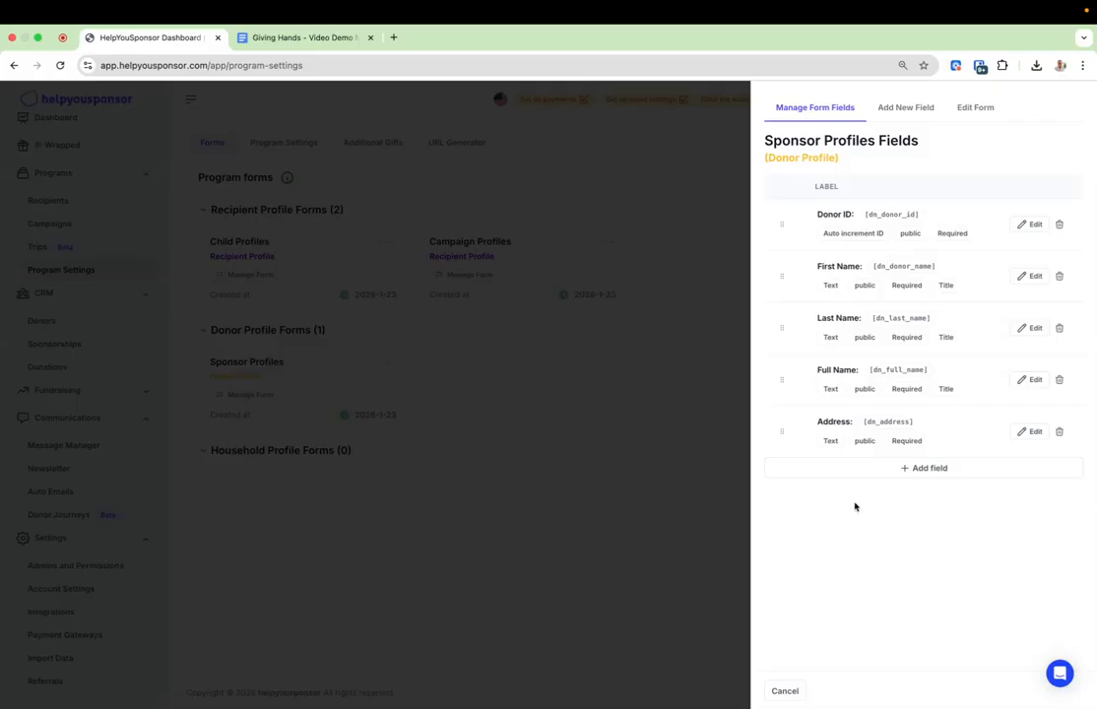
click(783, 692)
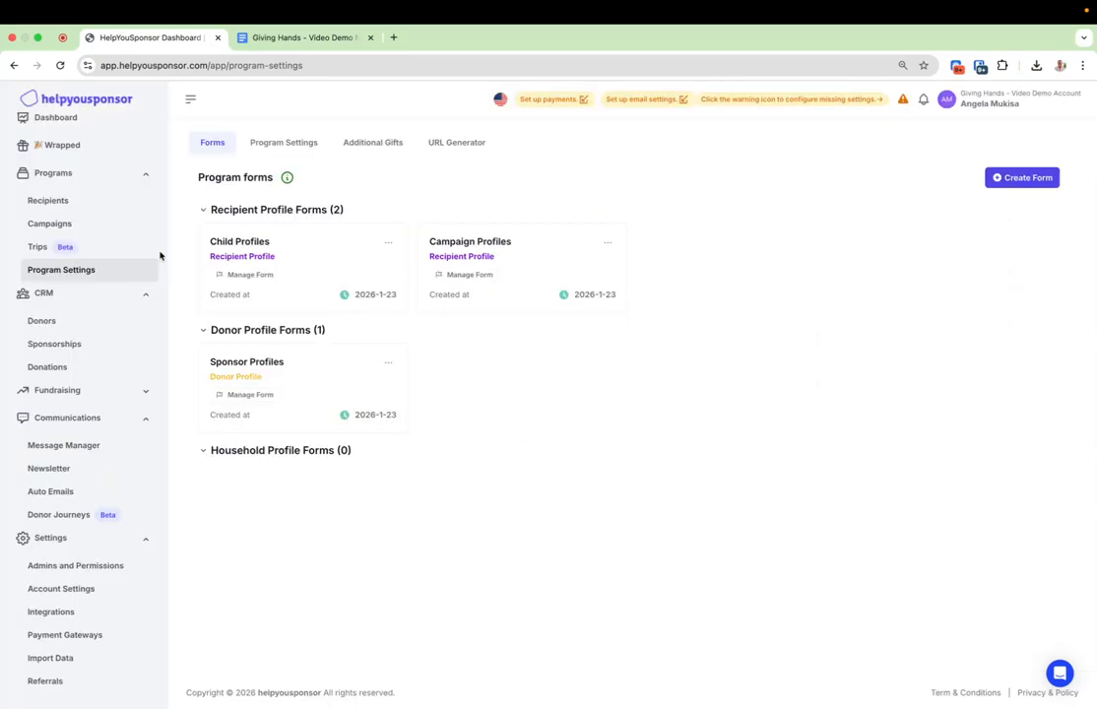
Add the Address field to the columns of the Sponsor Profiles donor list and apply the new column selection.
click(97, 324)
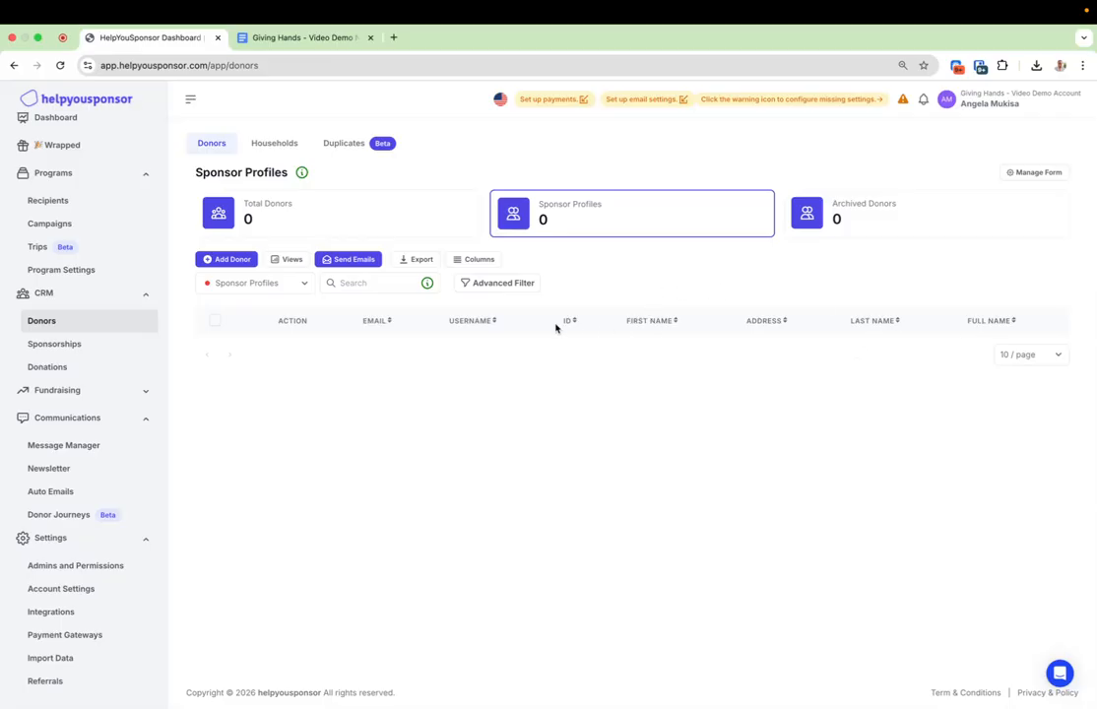
click(477, 260)
drag(487, 328, 491, 364)
scroll(492, 364, down, 1)
click(533, 358)
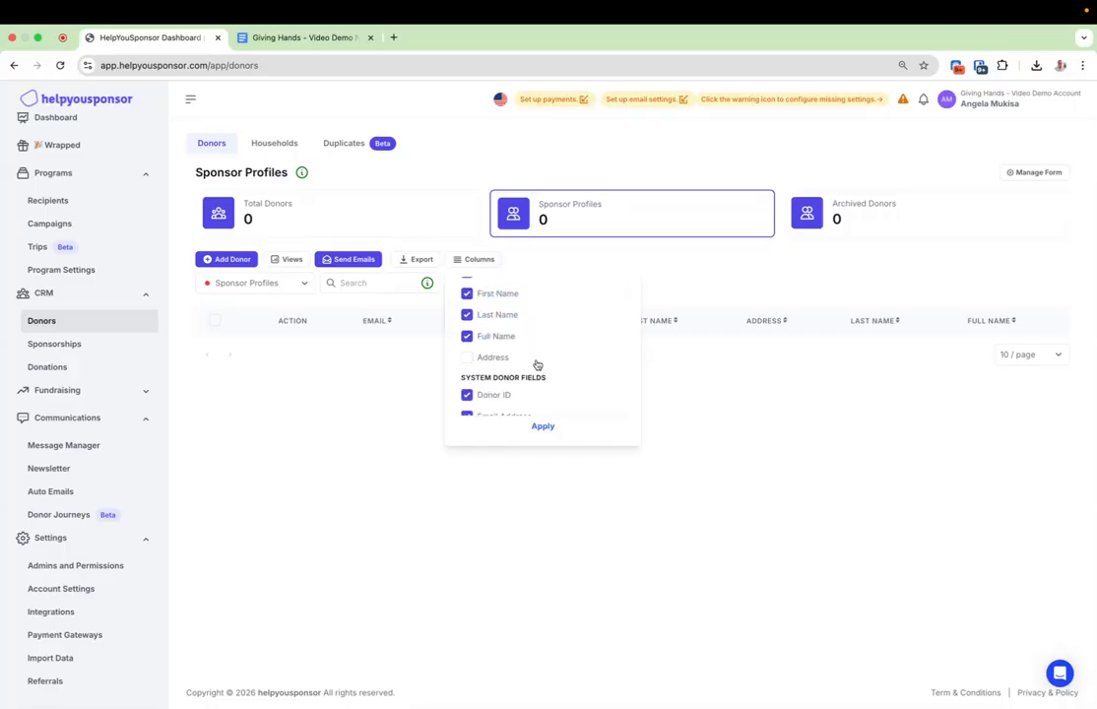
click(543, 426)
Look through the custom and system donor fields available as columns for the donor list, and close the column chooser.
scroll(524, 387, down, 3)
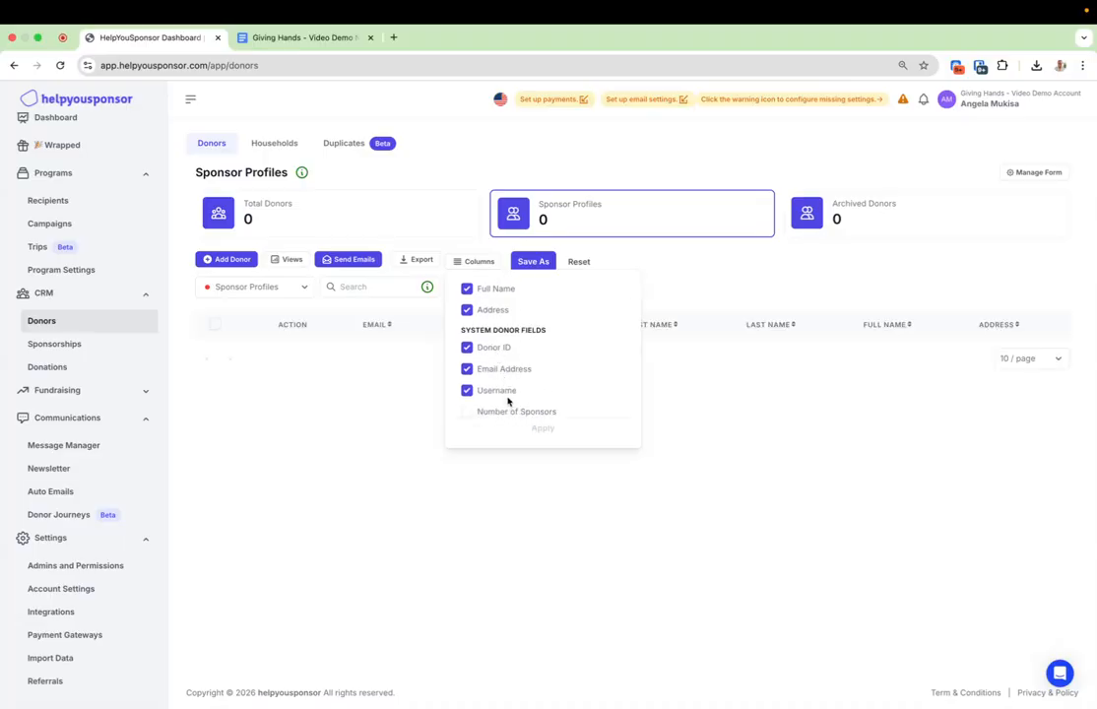
scroll(507, 399, down, 5)
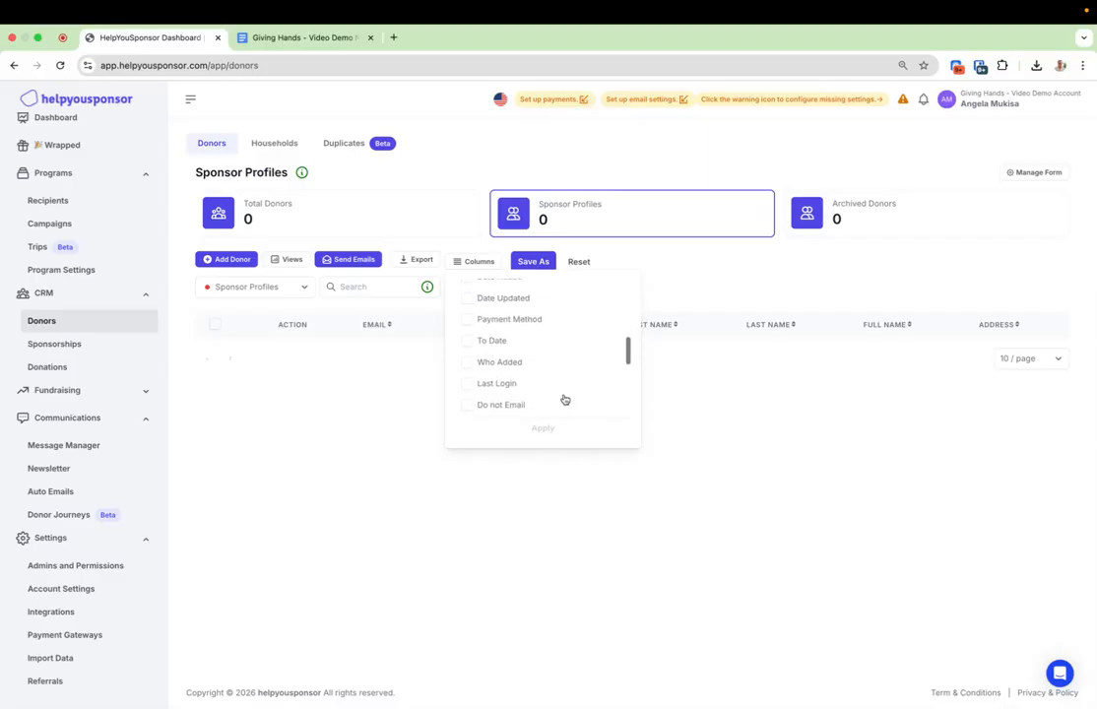
scroll(564, 399, down, 3)
scroll(564, 399, up, 8)
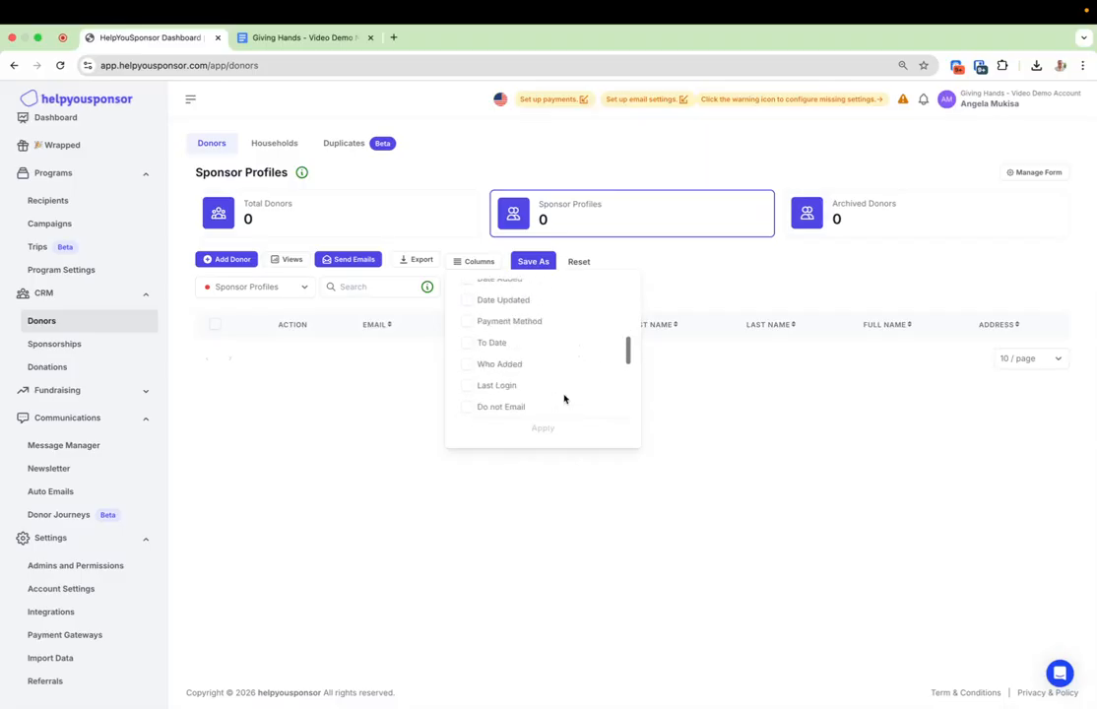
scroll(564, 399, up, 6)
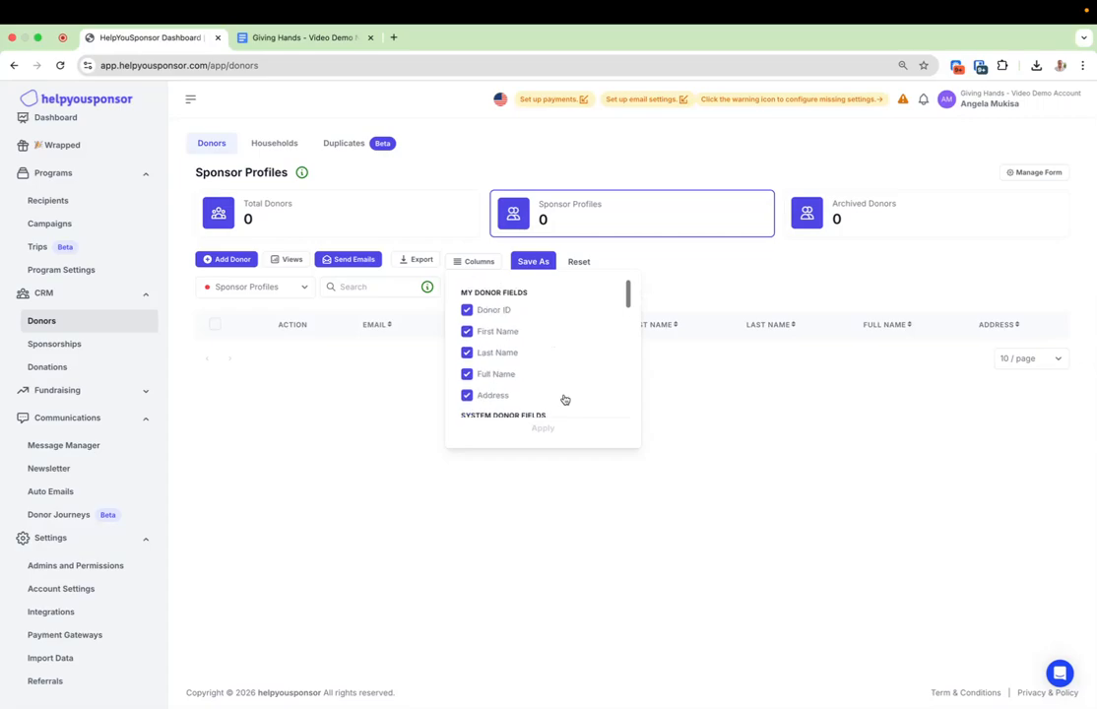
click(763, 445)
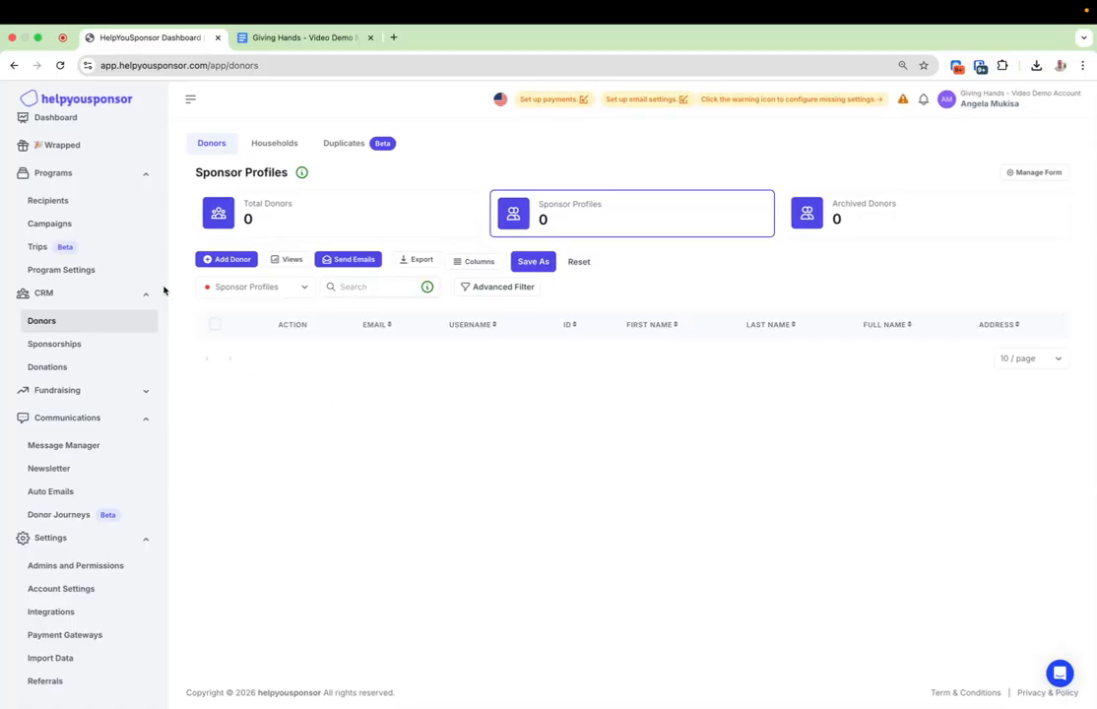
Start a data import with Donor as the import type and Child Sponsorship as the program.
click(84, 666)
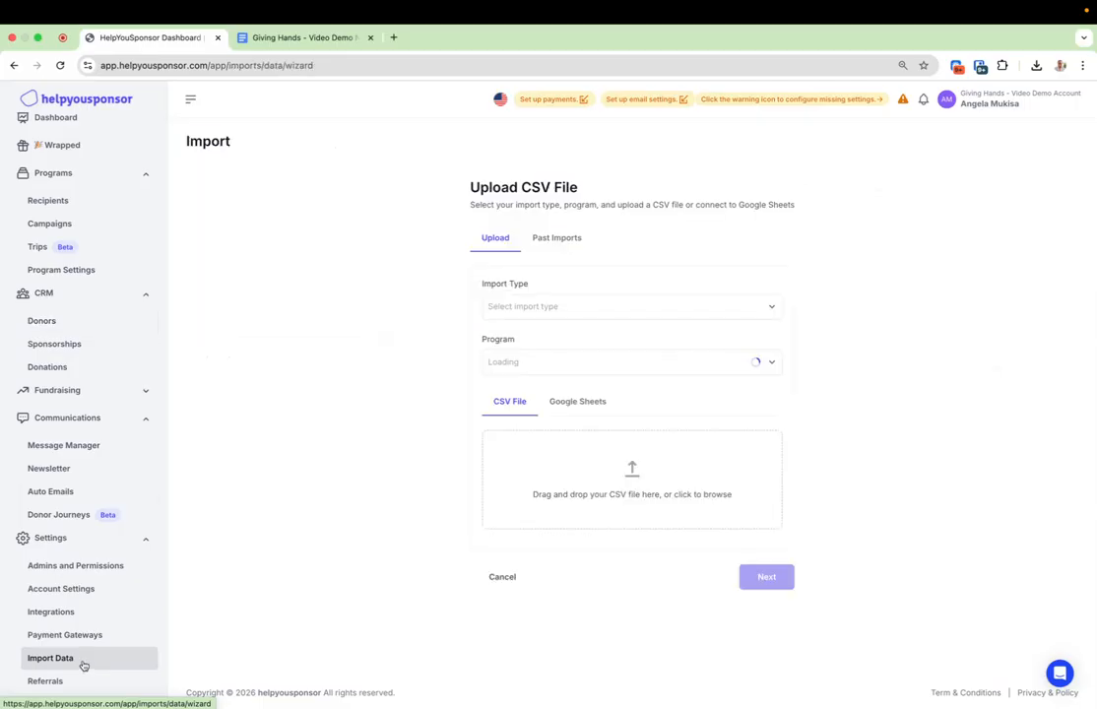
click(537, 311)
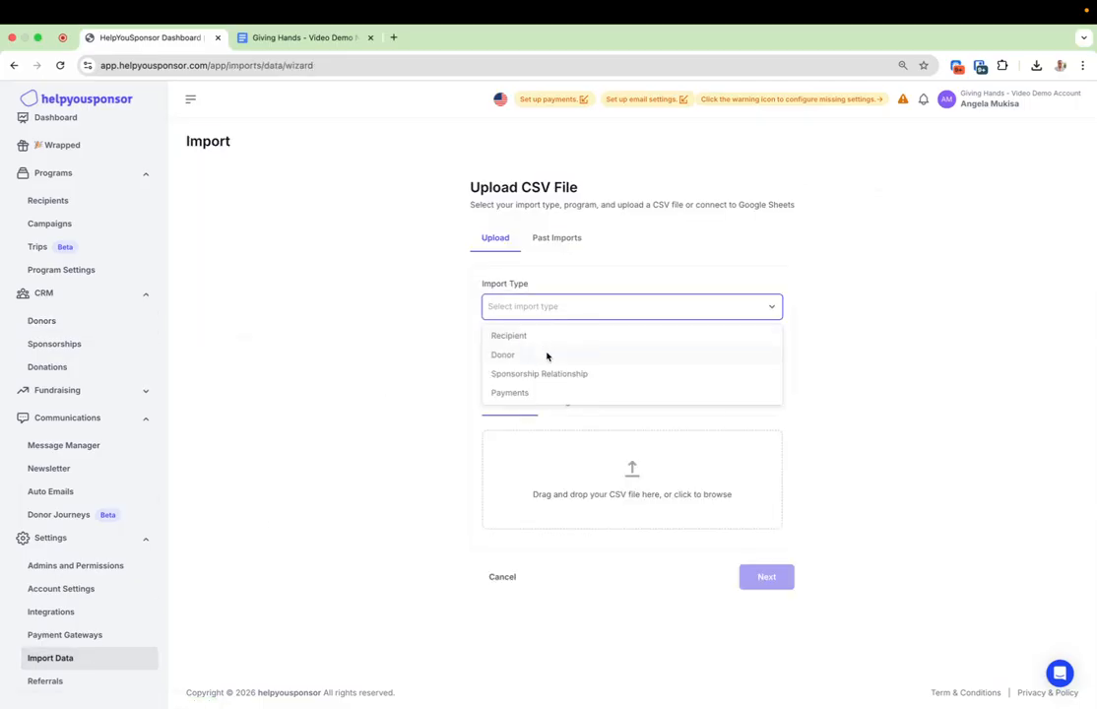
click(547, 355)
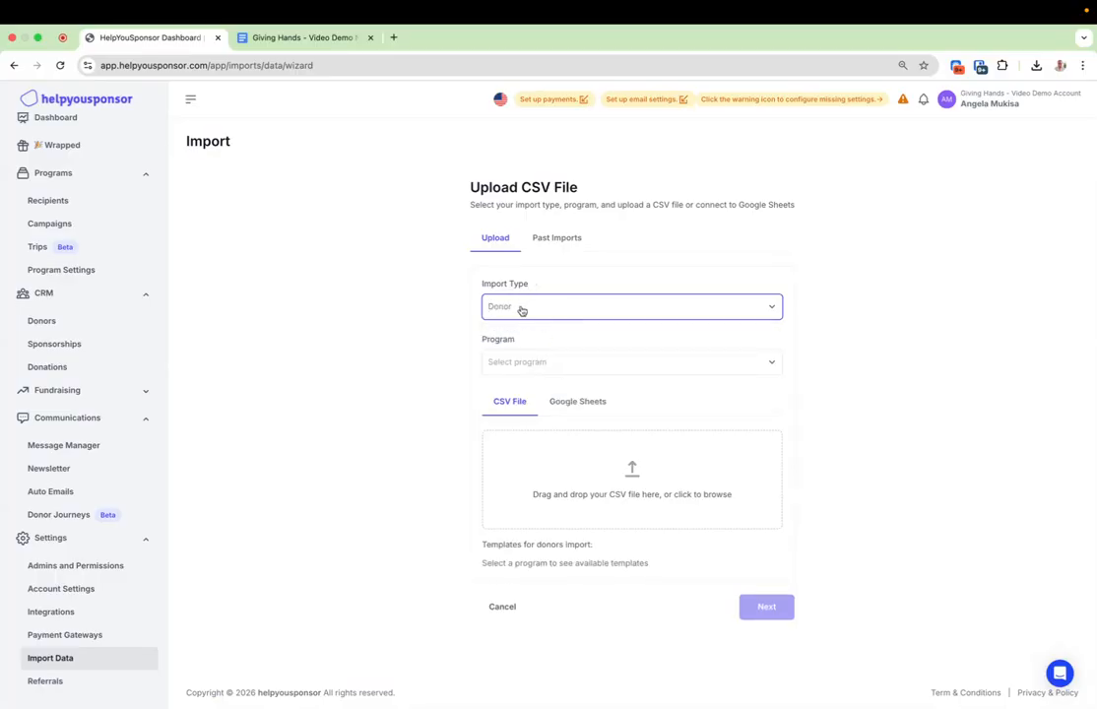
click(528, 364)
click(535, 393)
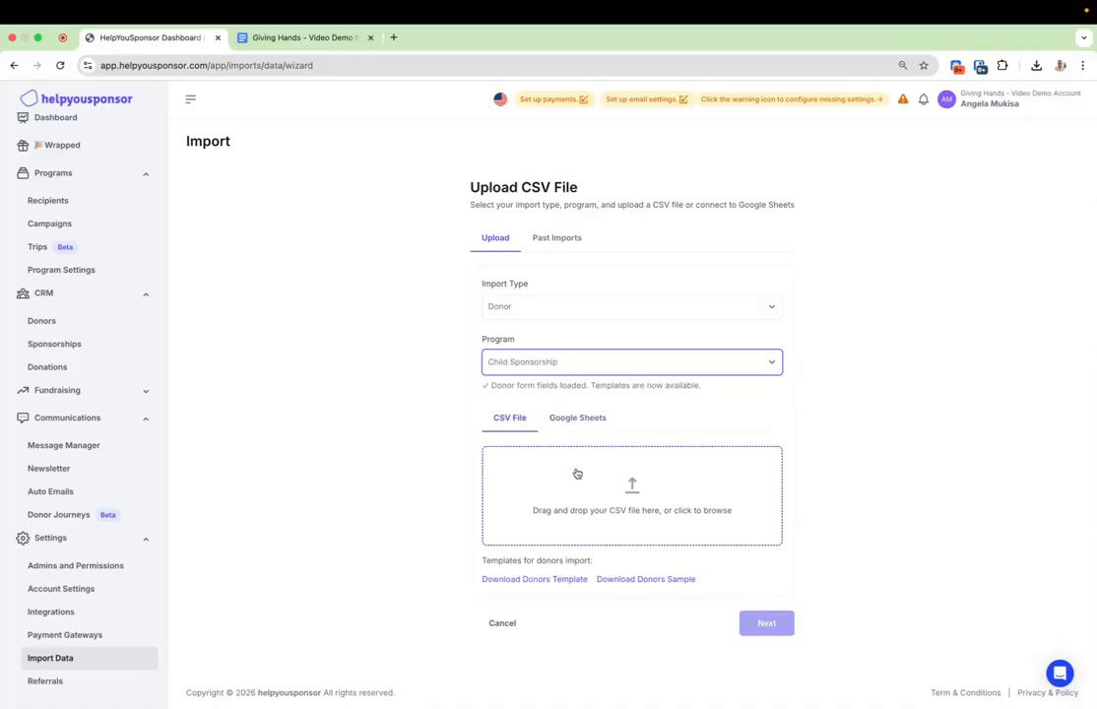
Download the donors import template and check its column headers in Numbers.
click(564, 581)
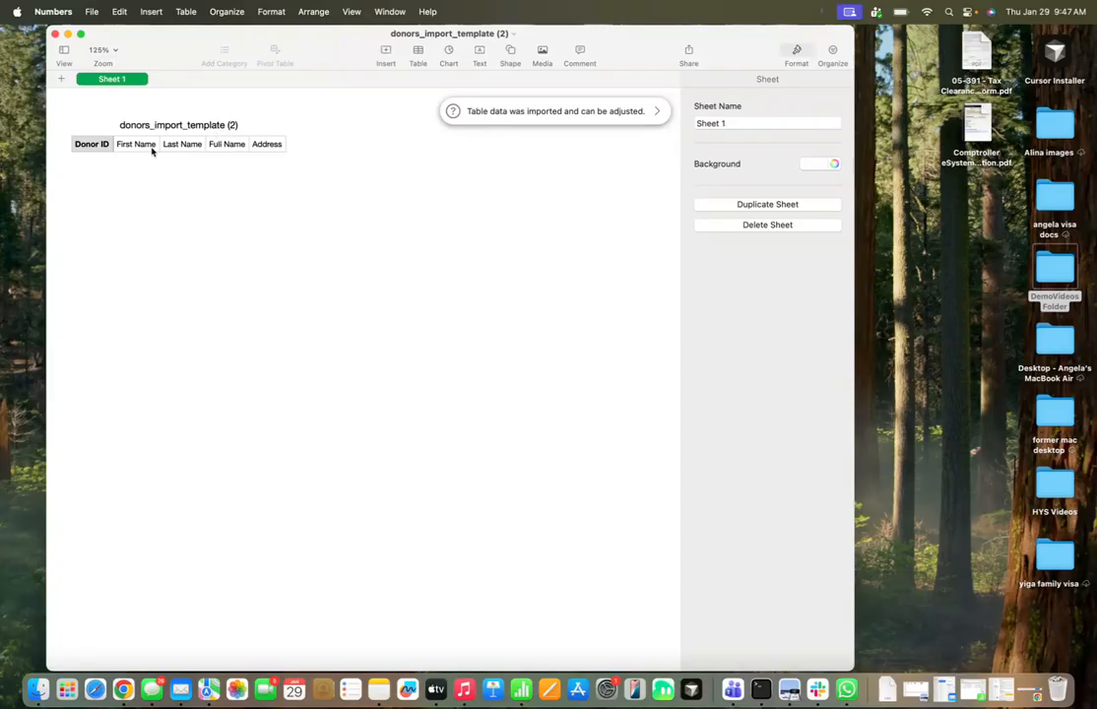
click(280, 146)
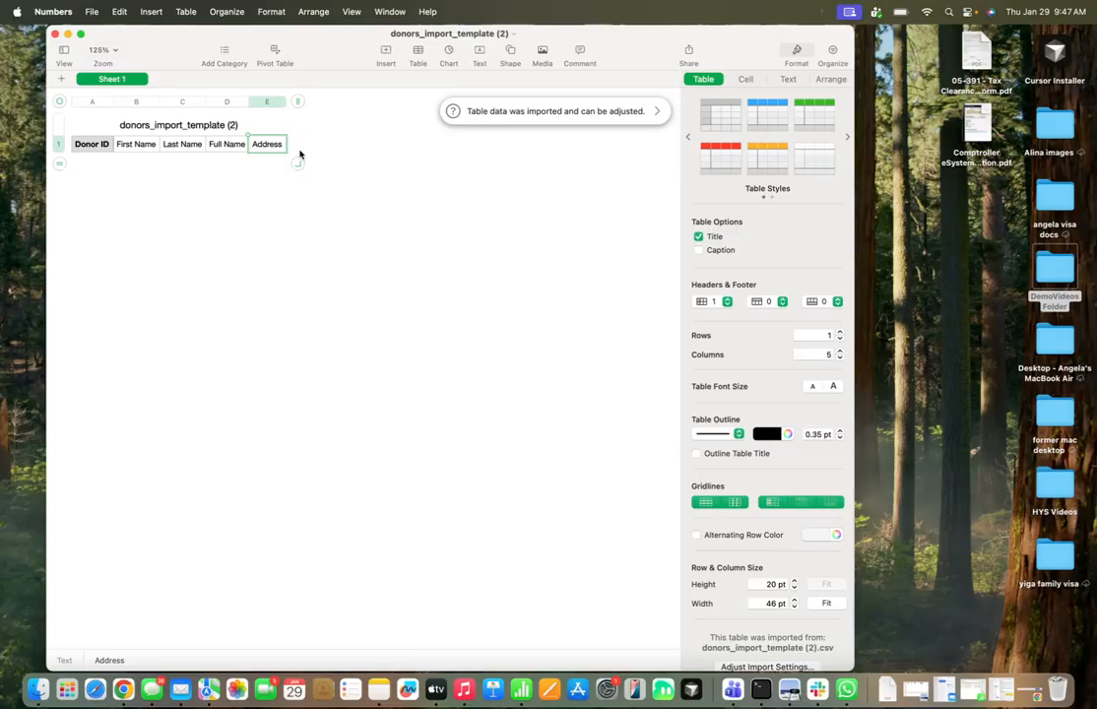
click(297, 147)
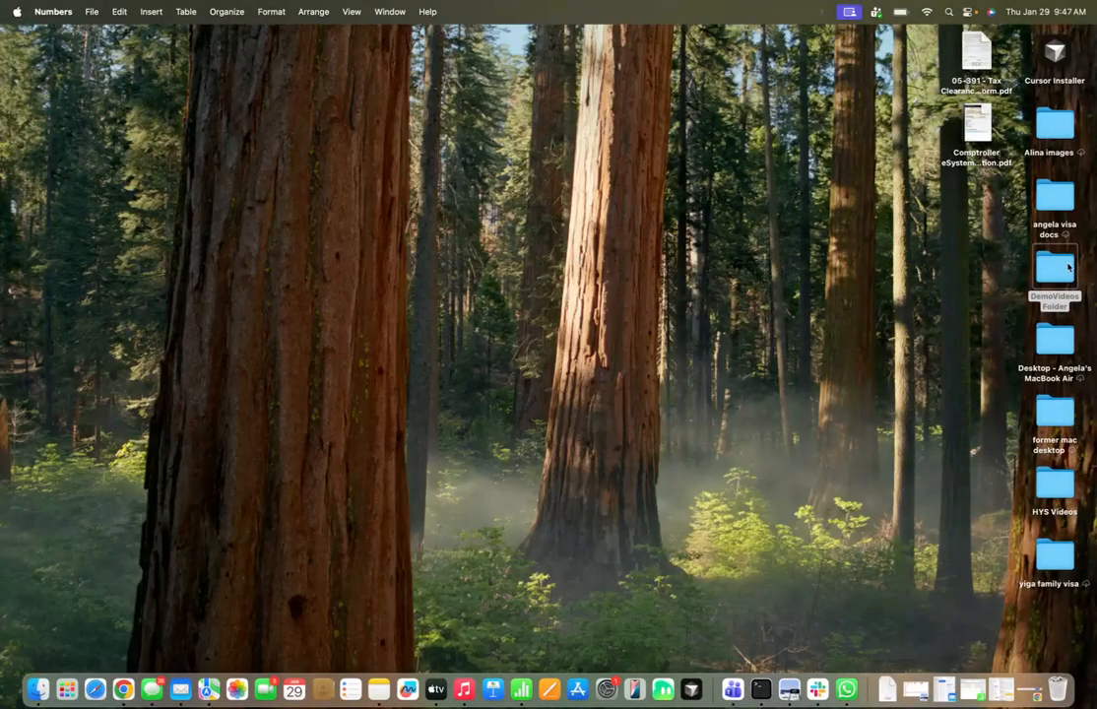
View the Donor_Data_for_Fundraising_Program CSV from the desktop's DemoVideos Folder, and close it.
double_click(1068, 267)
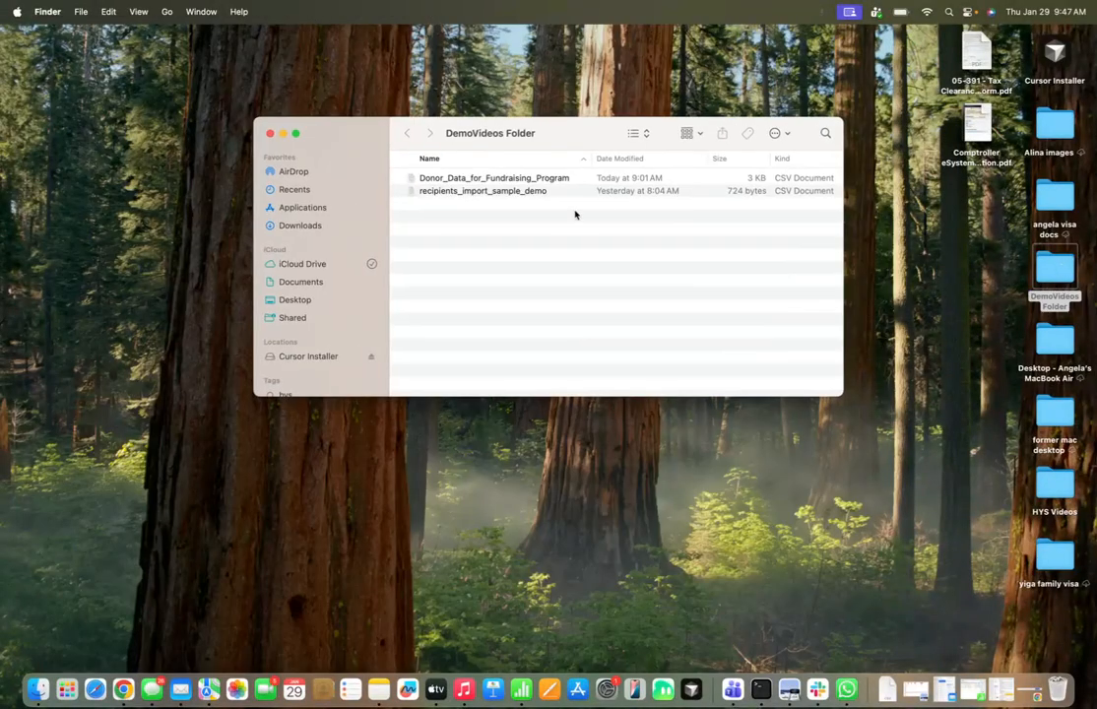
double_click(459, 181)
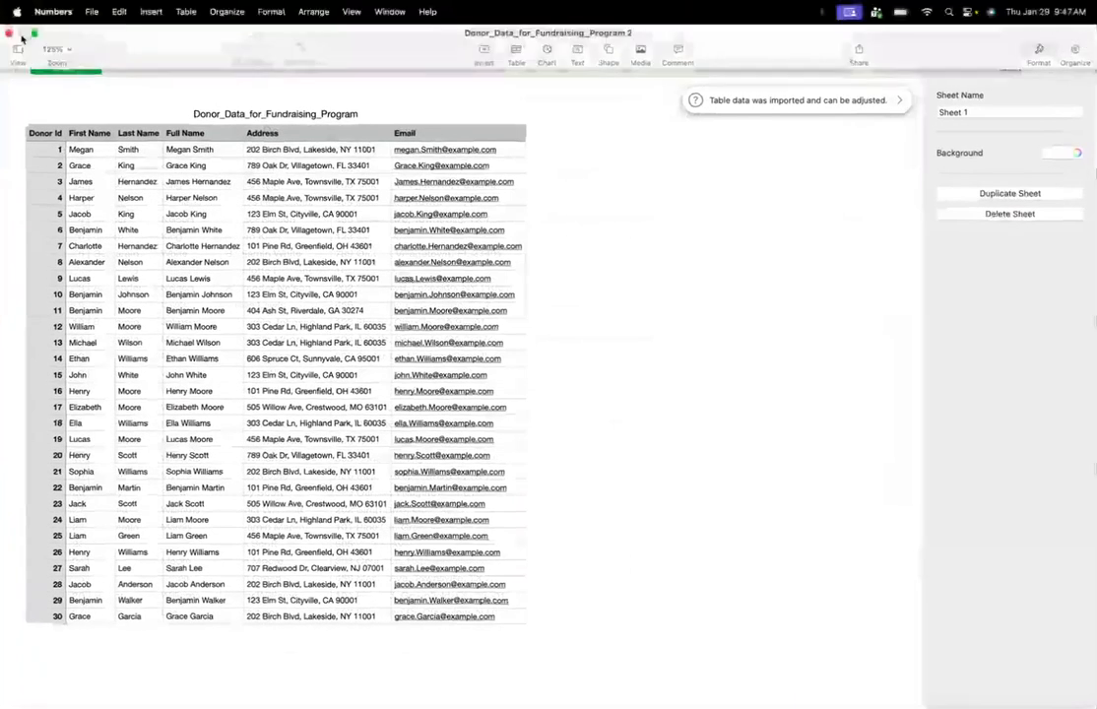
click(9, 35)
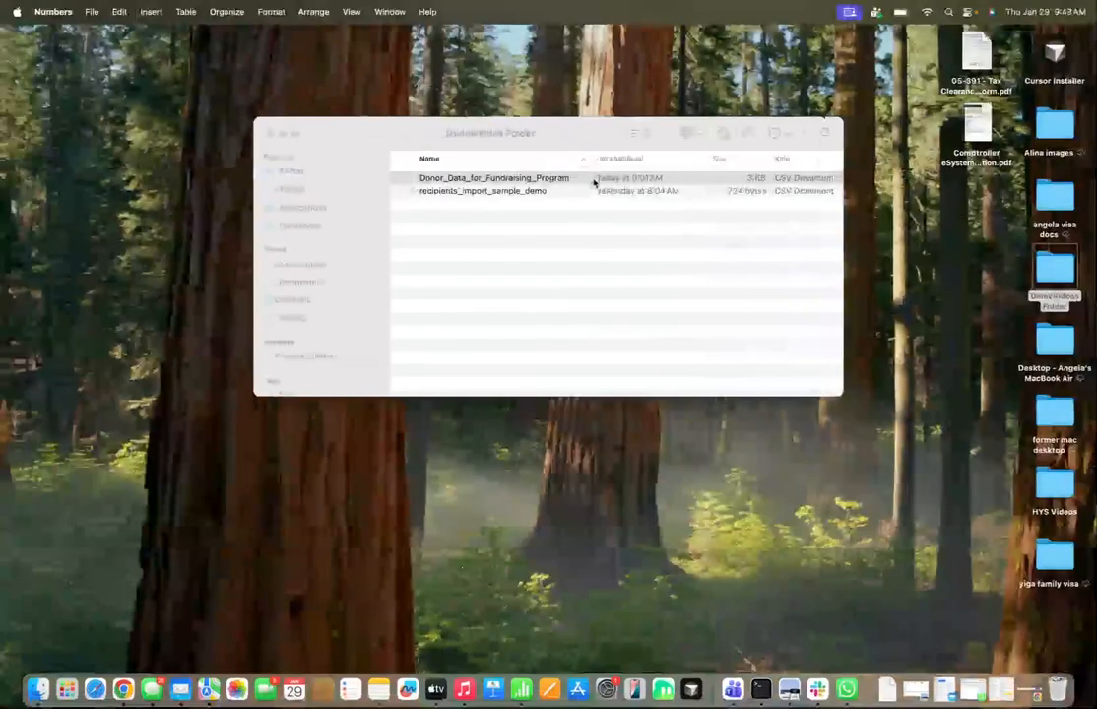
Switch to the already open donor data spreadsheet that has both the Donor Id and Username columns.
key(ctrl+Up)
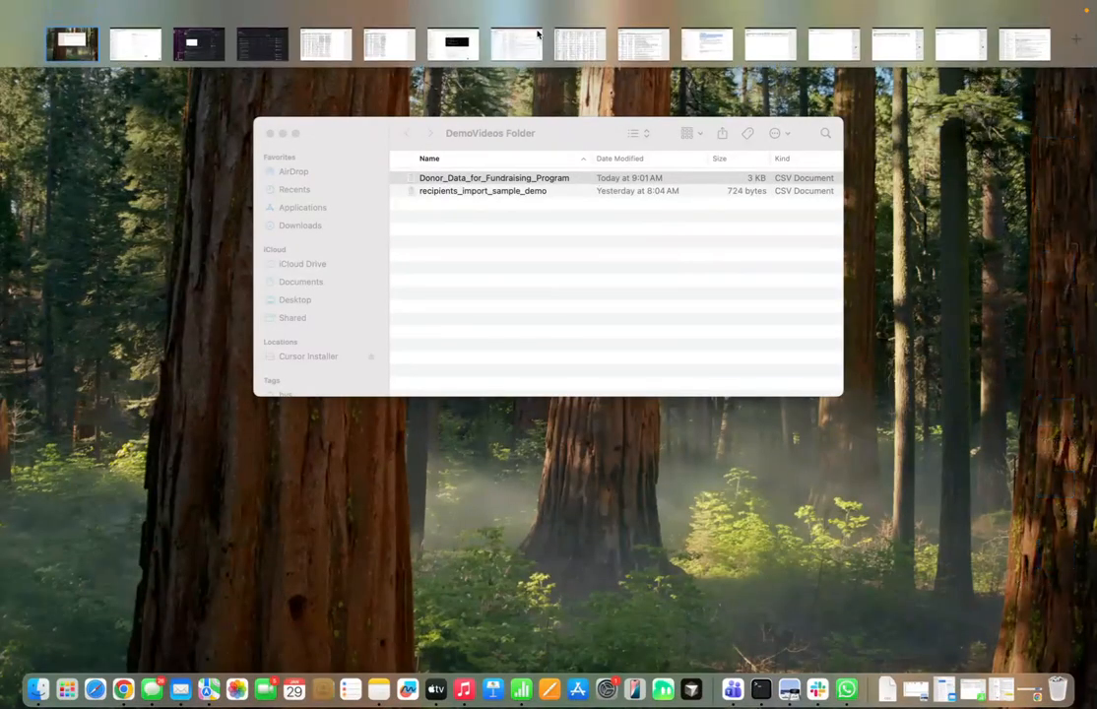
click(389, 54)
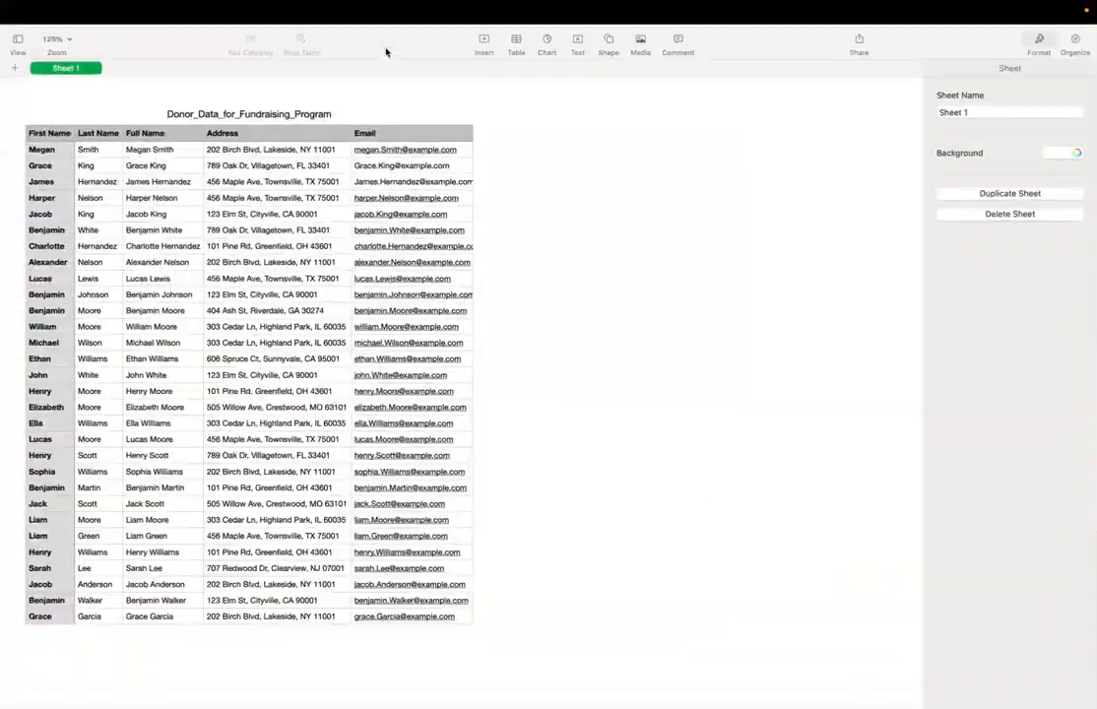
key(ctrl+Up)
click(313, 65)
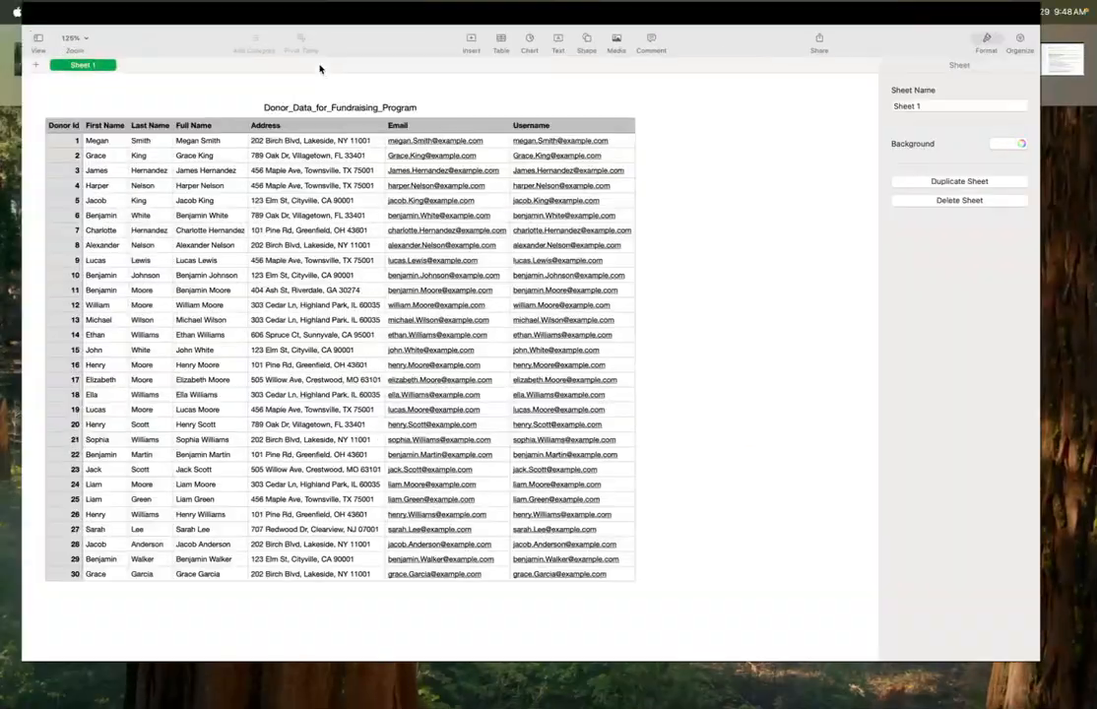
Check the Full Name, Address, Email and Username column headers in the donor data table.
click(214, 134)
click(263, 130)
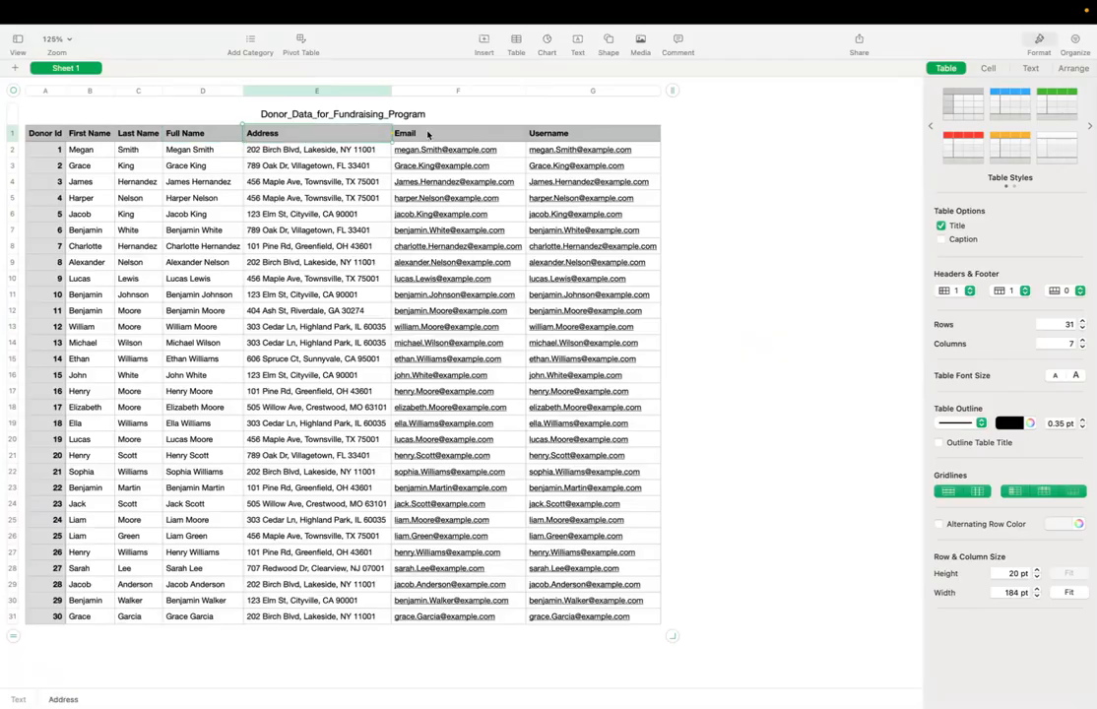
click(428, 133)
click(574, 131)
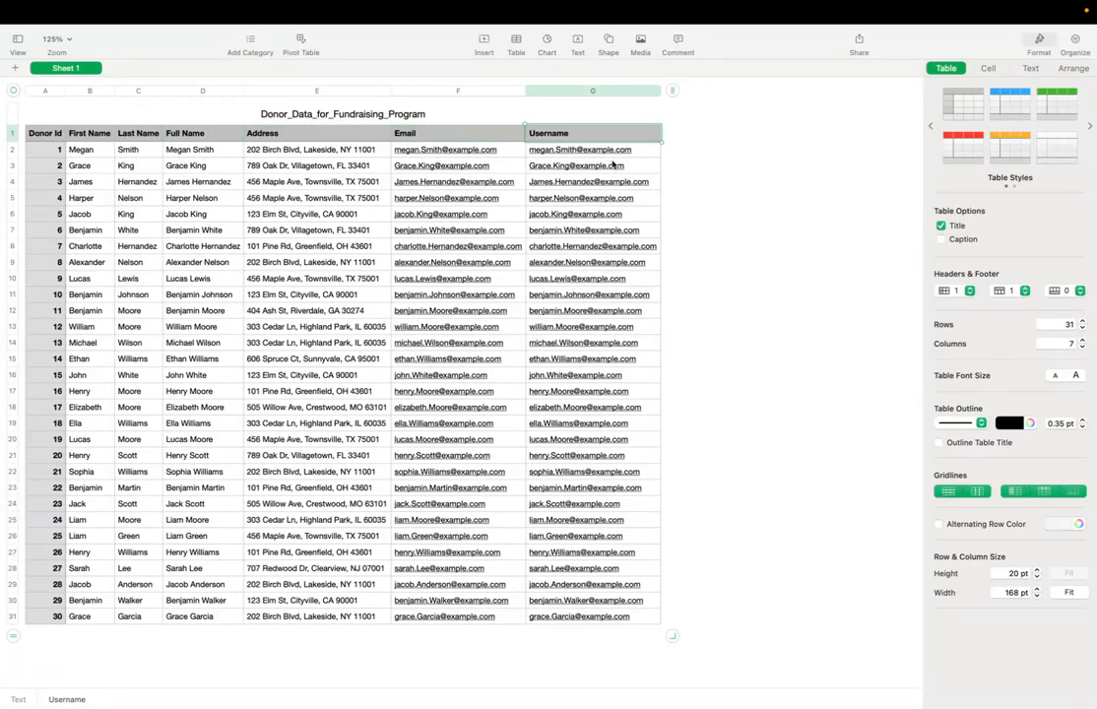
right_click(752, 241)
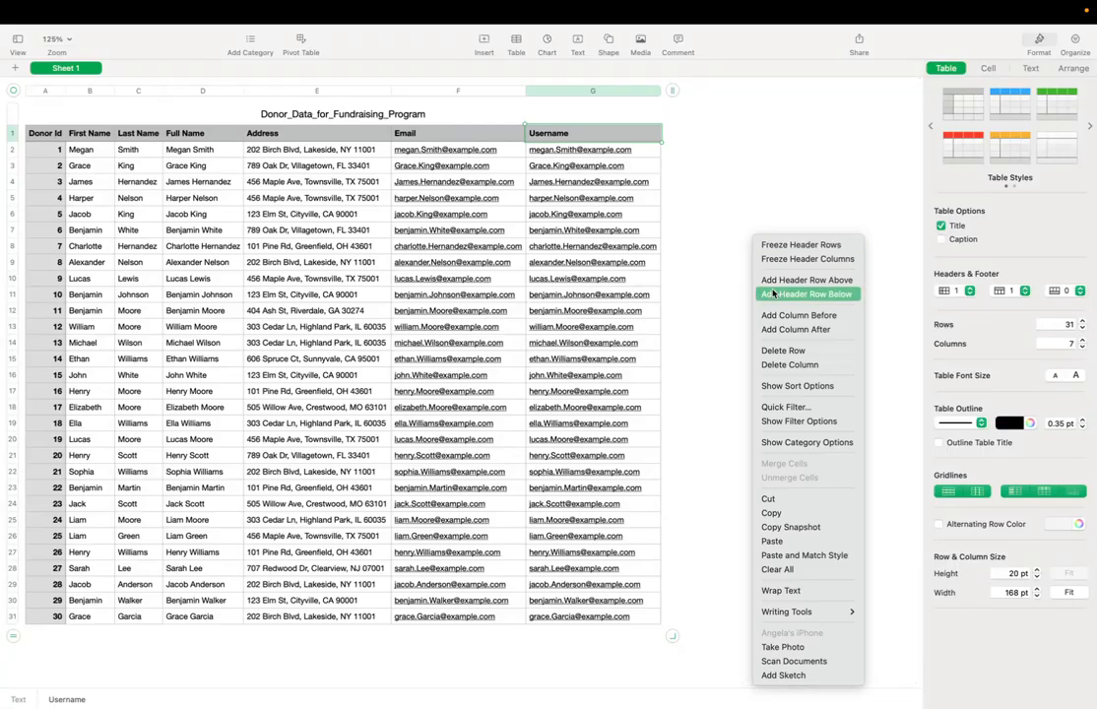
click(128, 12)
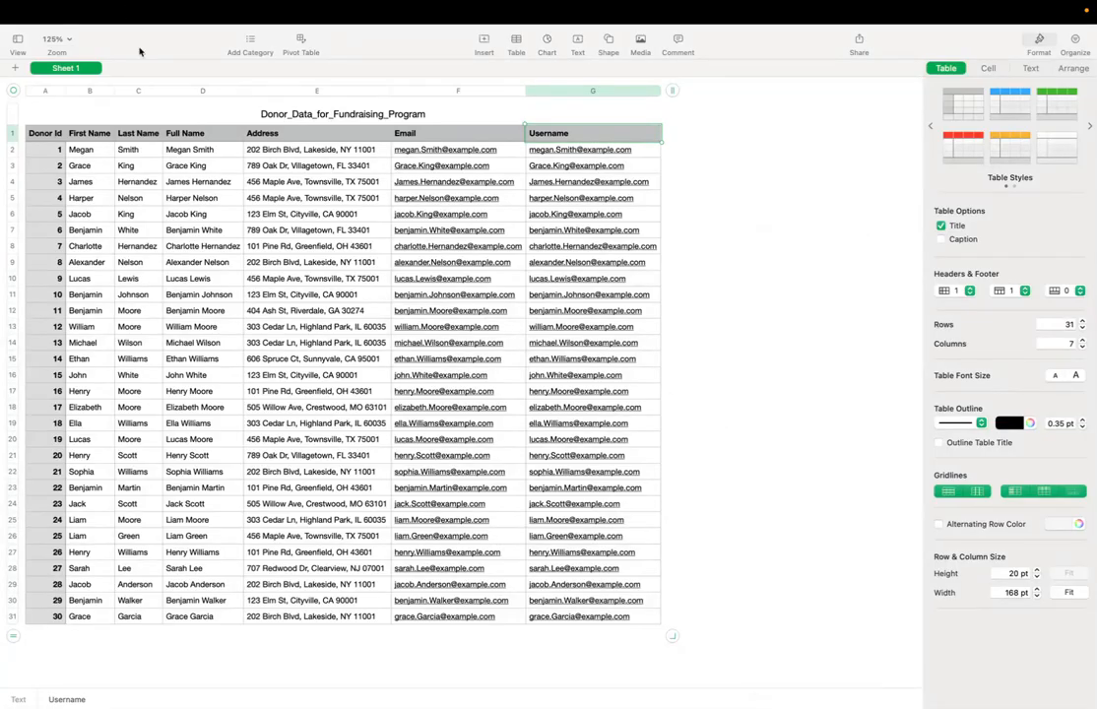
Export the spreadsheet as CSV to DemoVideos Folder under the name Donor_Data_for_Fundraising_Program, replacing the existing file.
click(92, 12)
mouse_move(102, 211)
click(244, 241)
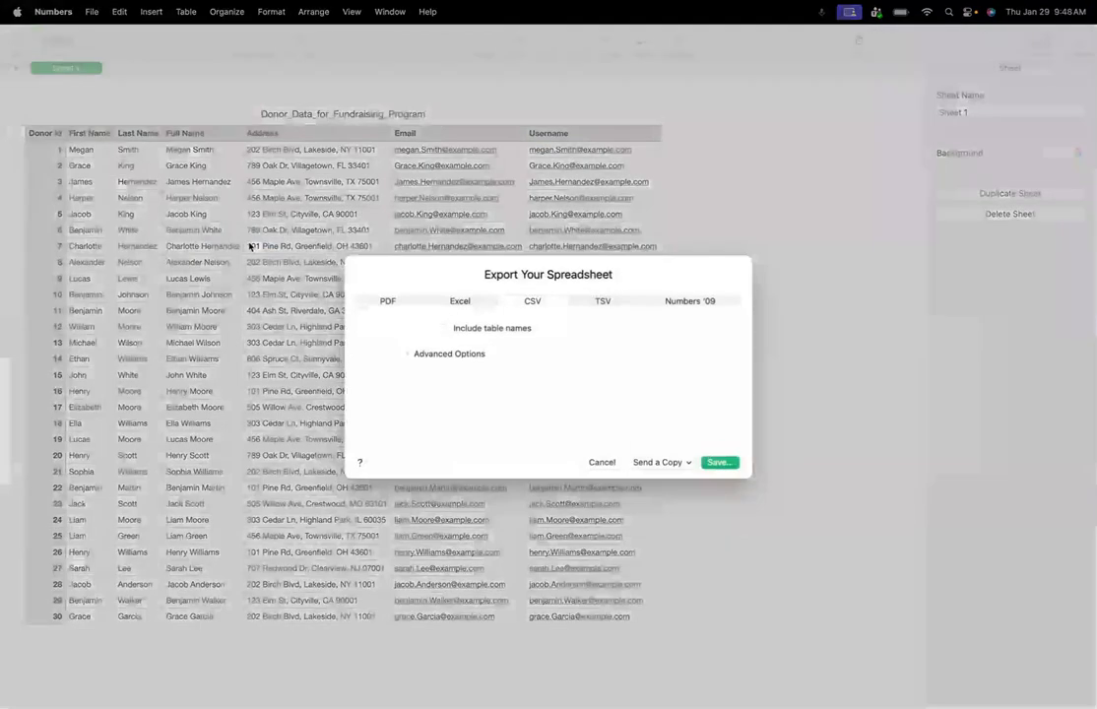
click(734, 464)
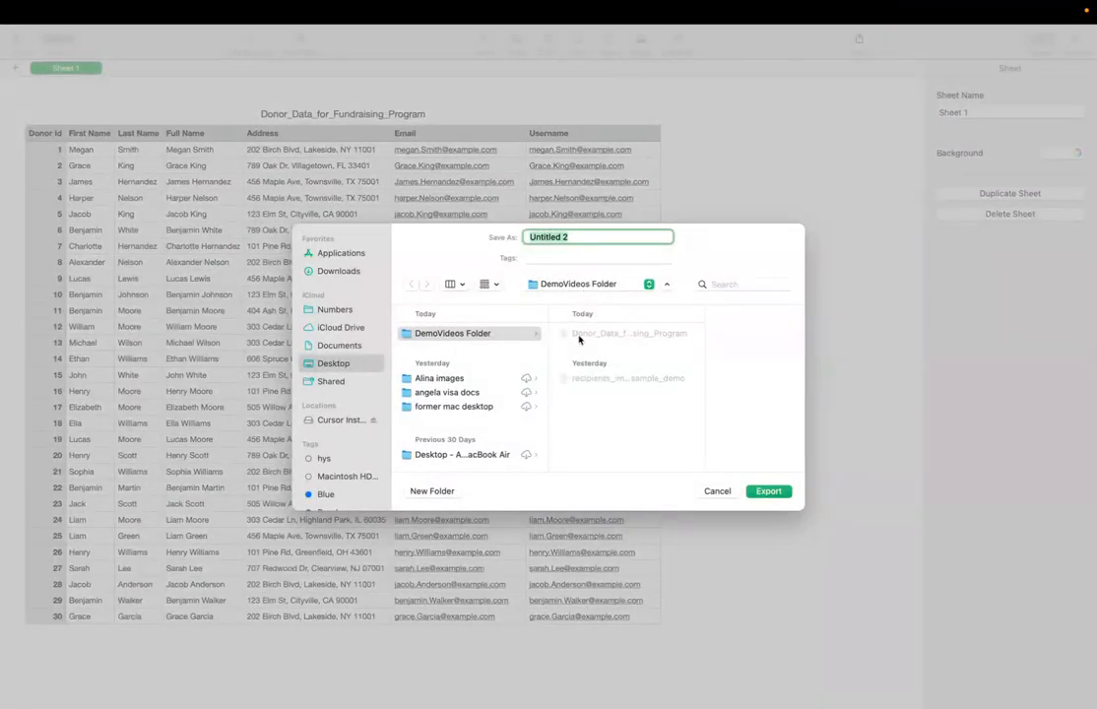
click(524, 333)
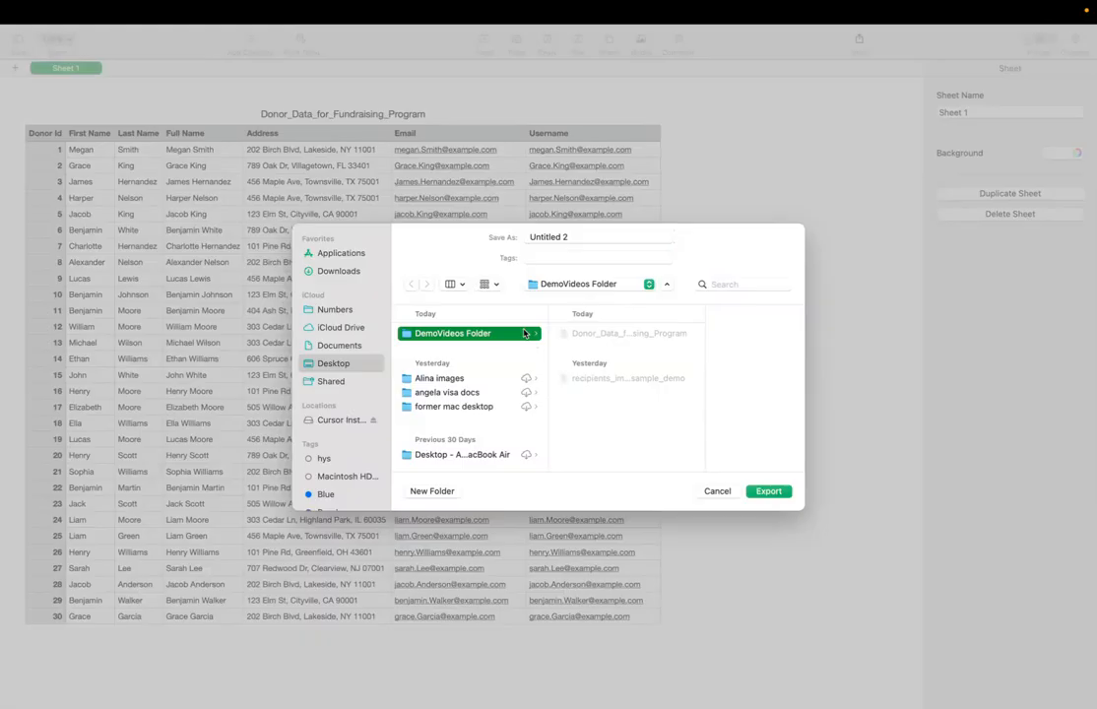
click(627, 335)
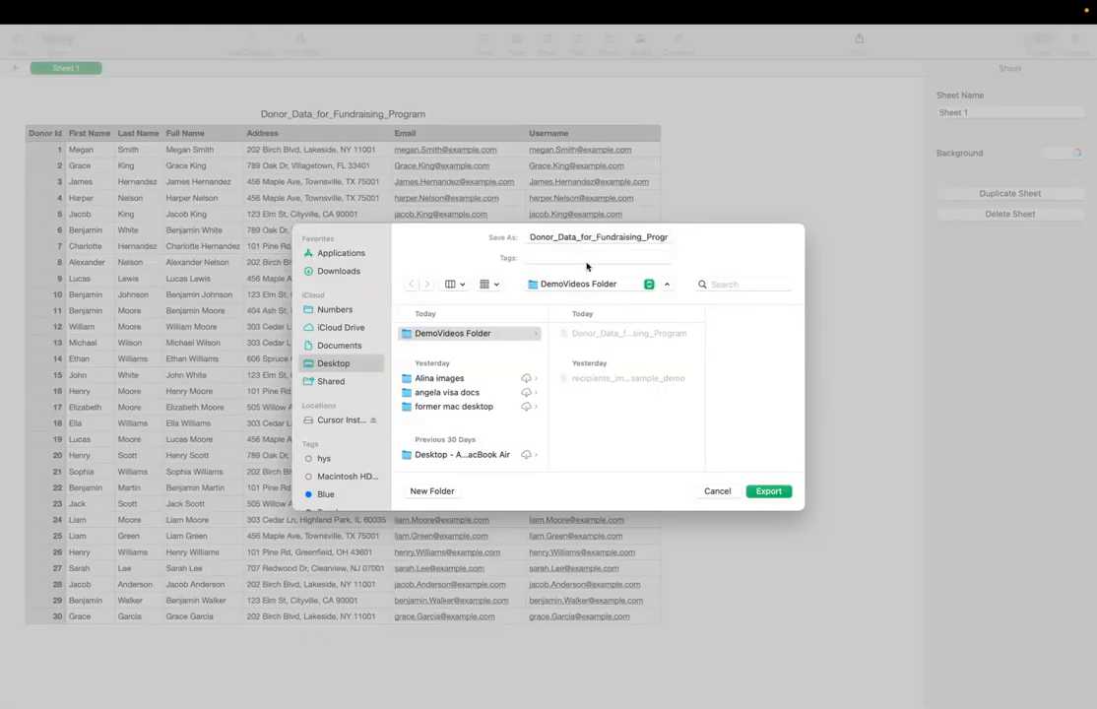
drag(583, 236, 681, 238)
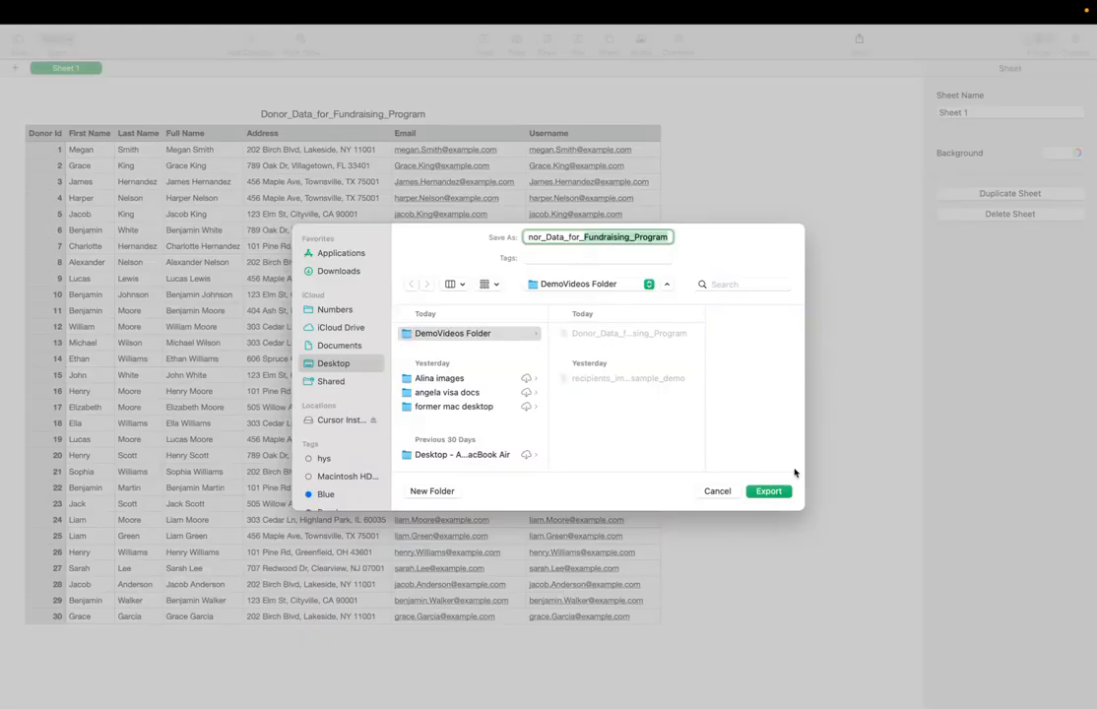
click(773, 491)
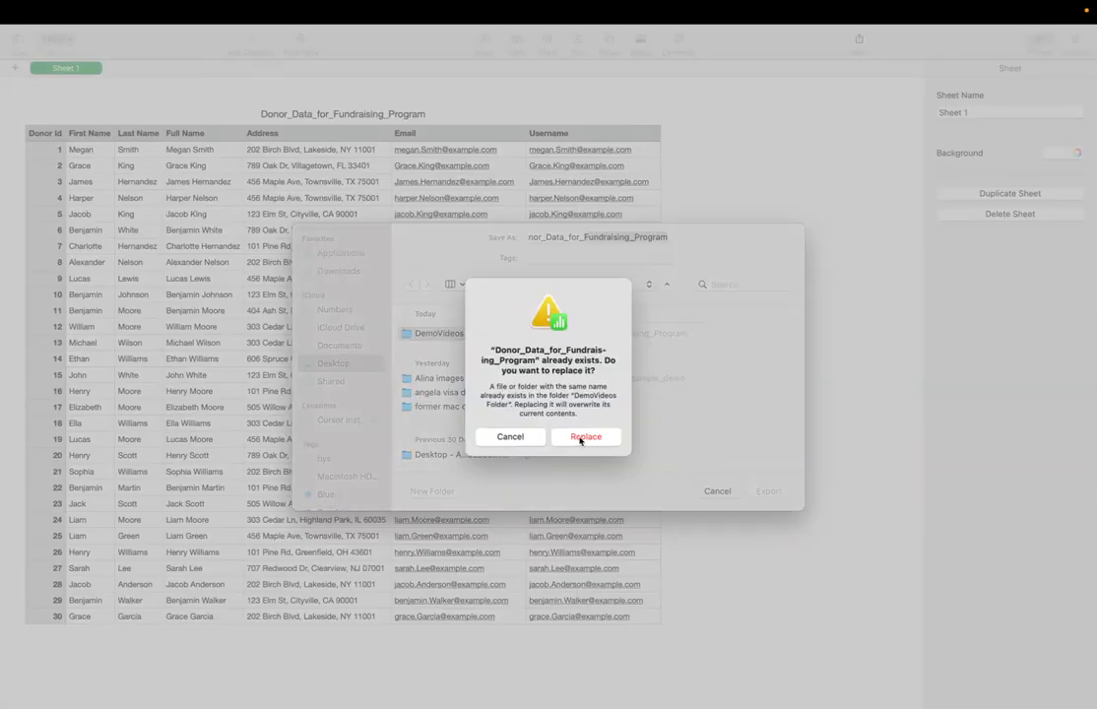
click(585, 436)
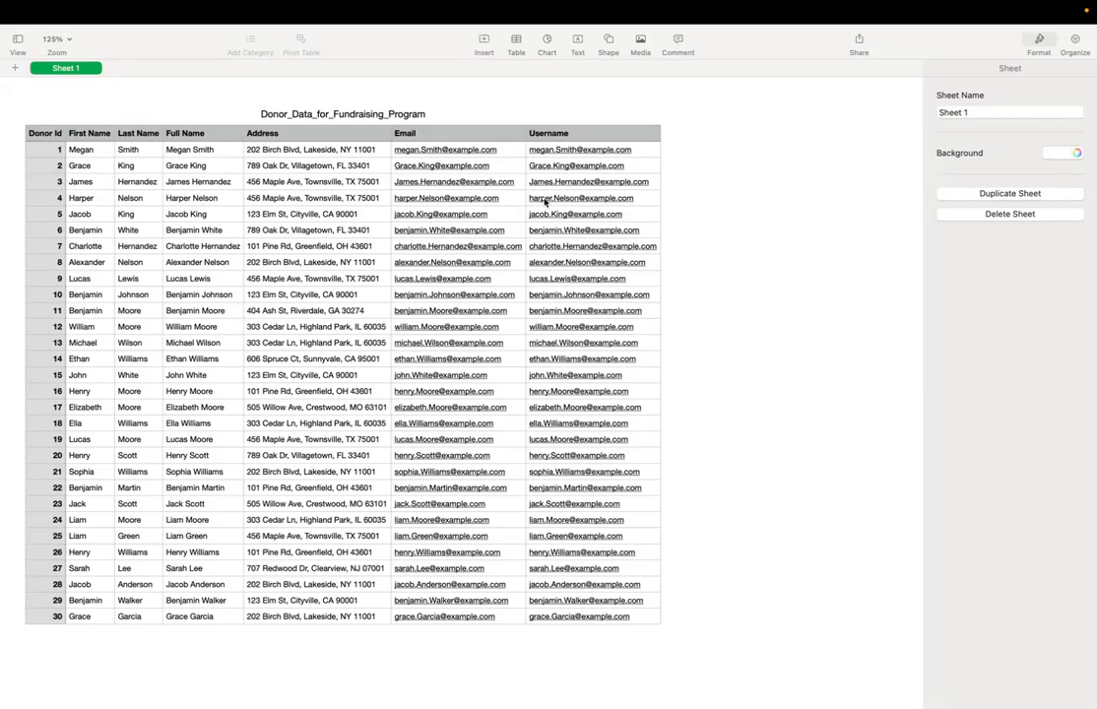
mouse_move(367, 5)
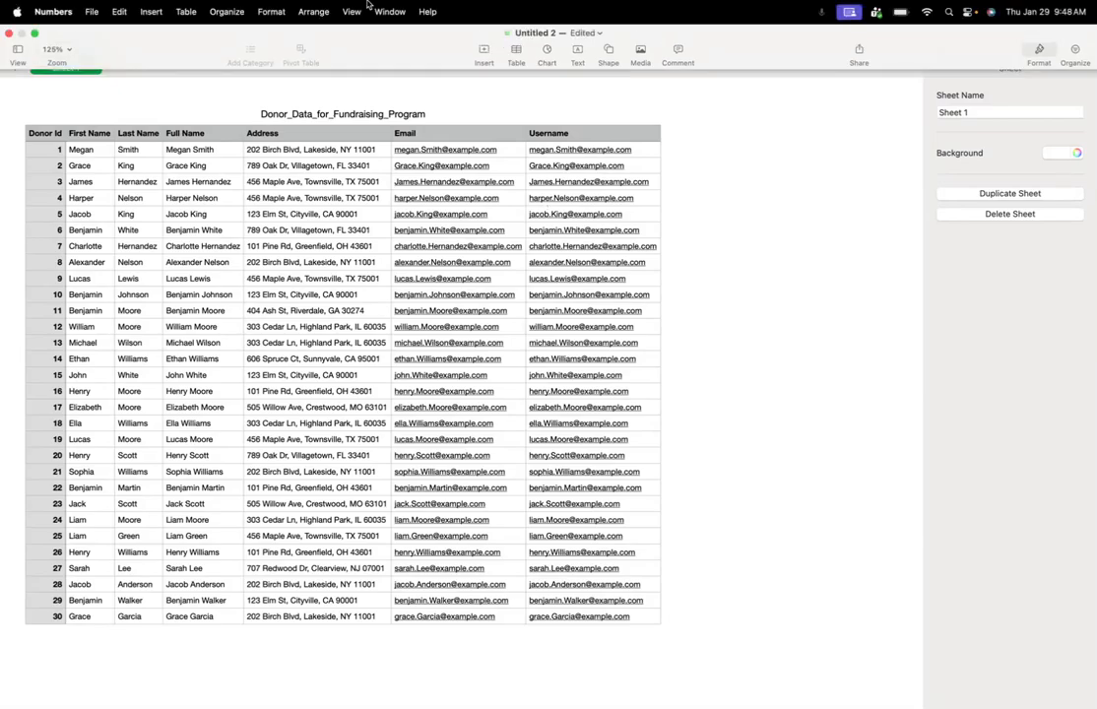
Switch to the donor import page in the browser and try to select the Donor_Data_for_Fundraising_Program CSV for upload.
key(ctrl+Left)
key(ctrl+Right)
key(ctrl+Up)
drag(324, 59, 201, 47)
click(201, 49)
key(ctrl+Left)
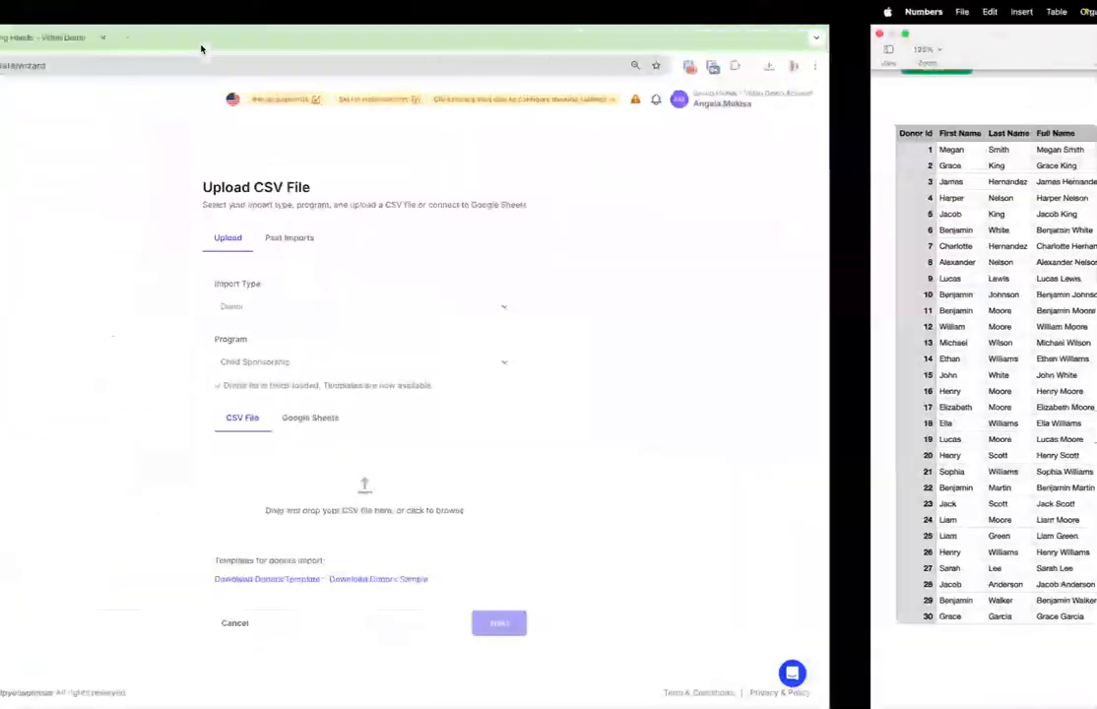
drag(569, 337, 608, 482)
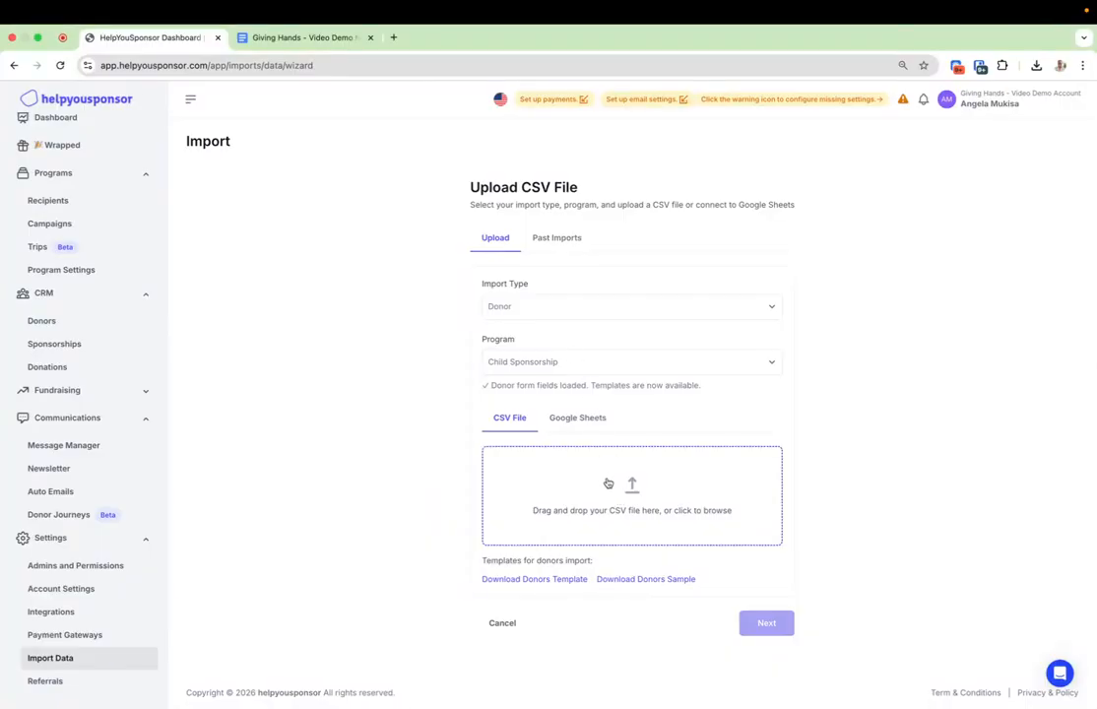
click(607, 482)
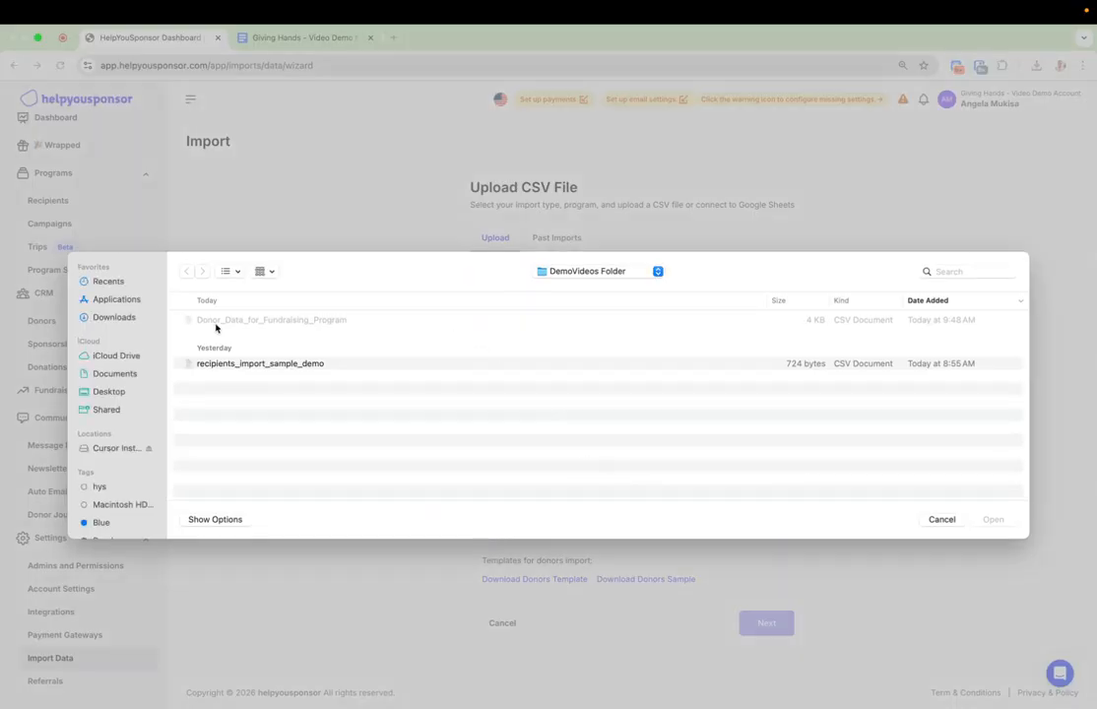
key(Escape)
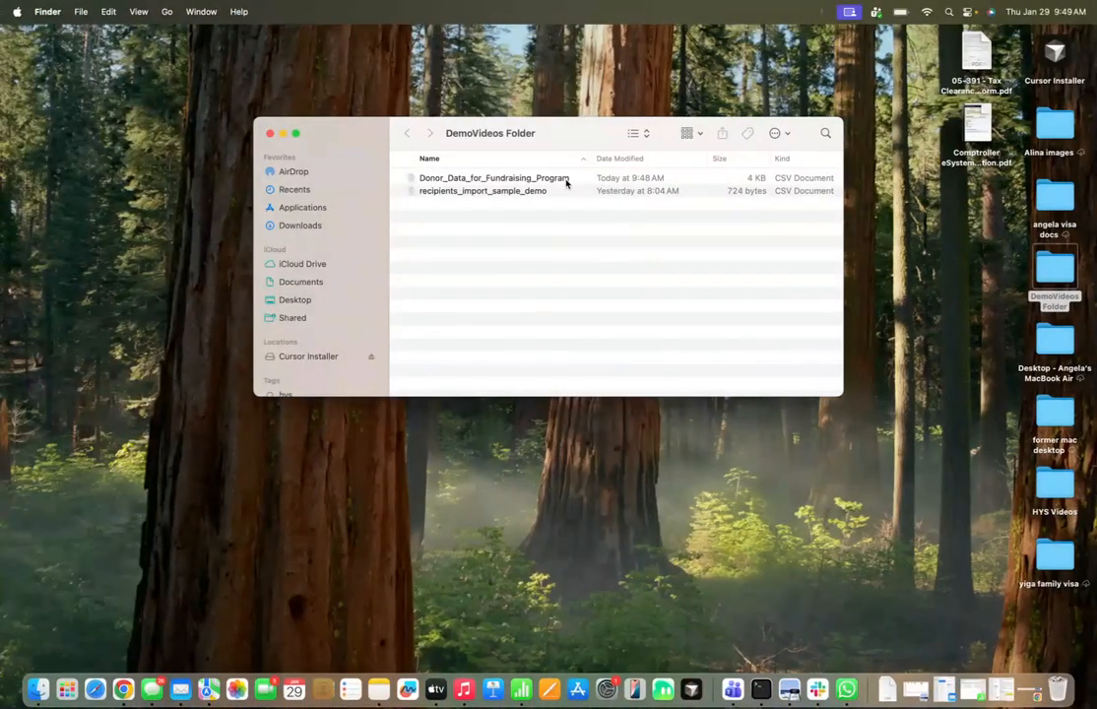
Close the open Untitled 2 spreadsheet, and view and close the exported Donor_Data_for_Fundraising_Program CSV from DemoVideos Folder.
double_click(568, 179)
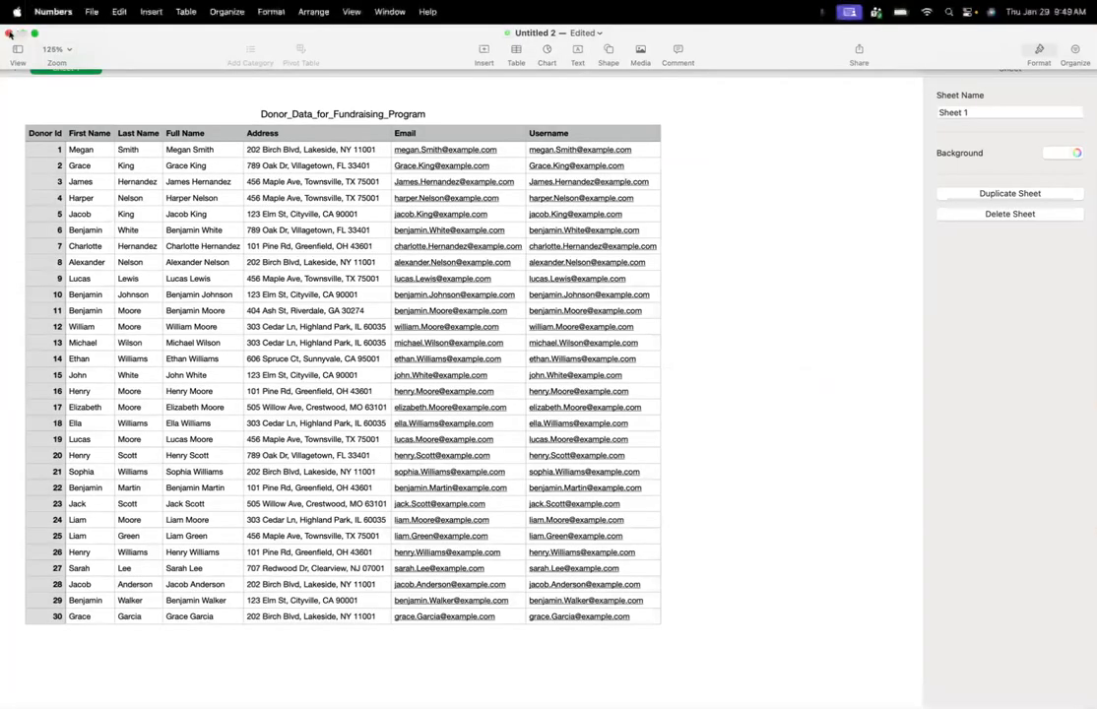
click(9, 34)
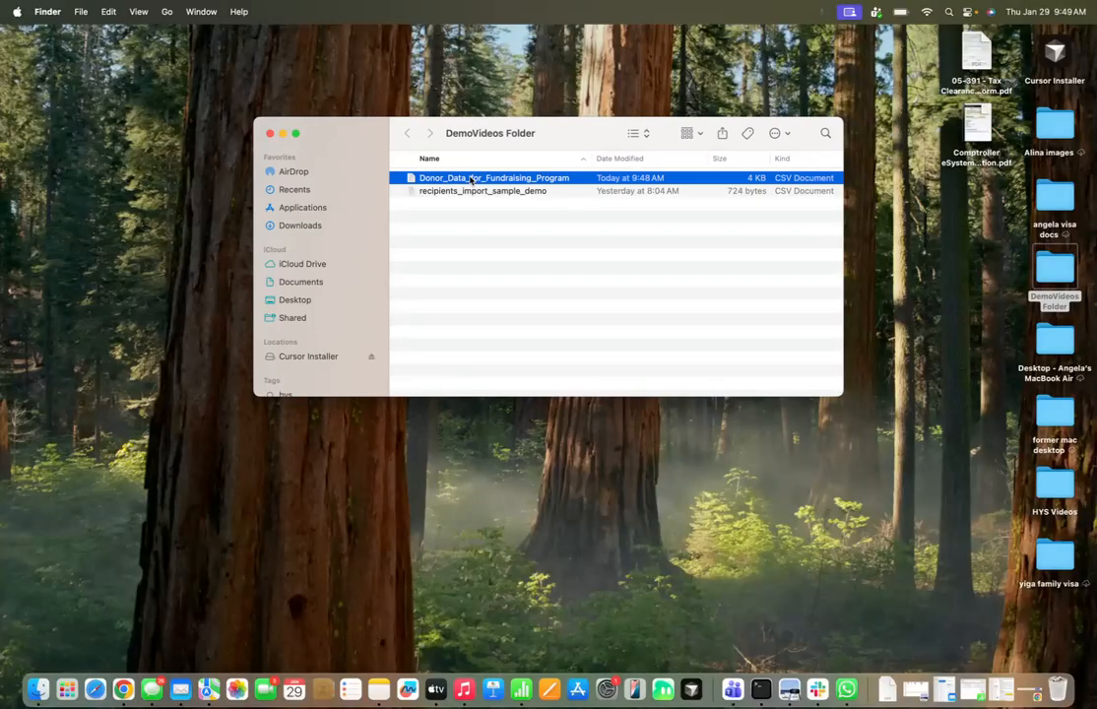
double_click(471, 179)
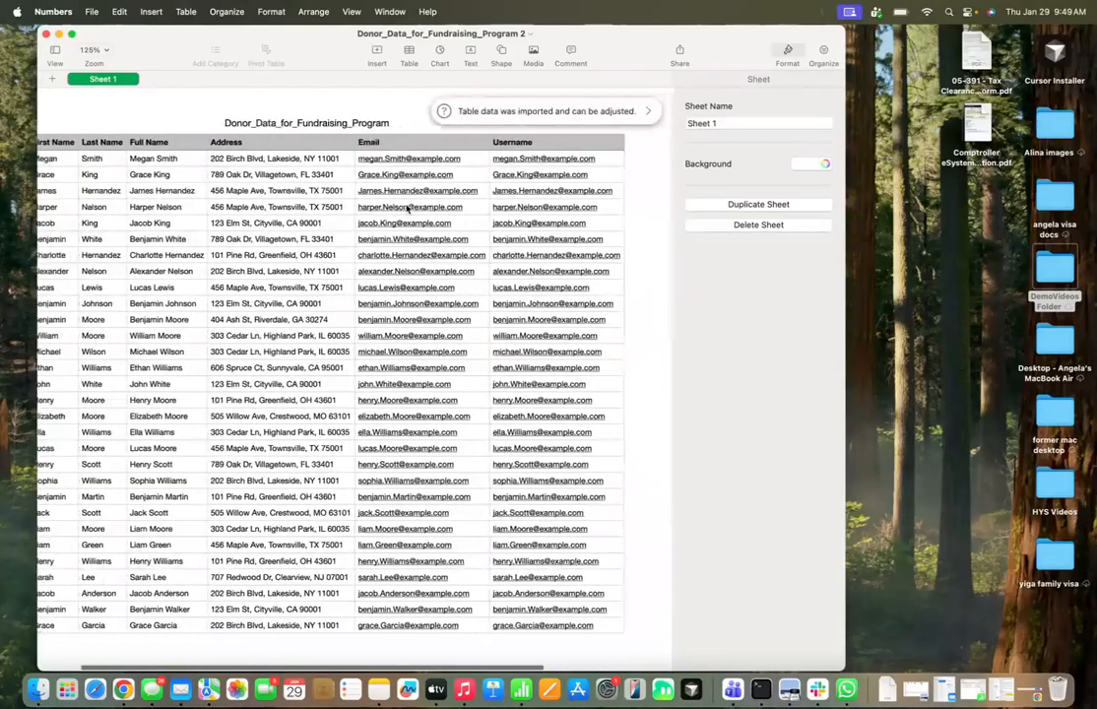
click(44, 35)
Upload Donor_Data_for_Fundraising_Program.csv on the browser's donor import page and continue to the field mapping.
key(ctrl+Up)
drag(128, 52, 623, 481)
click(623, 480)
double_click(313, 323)
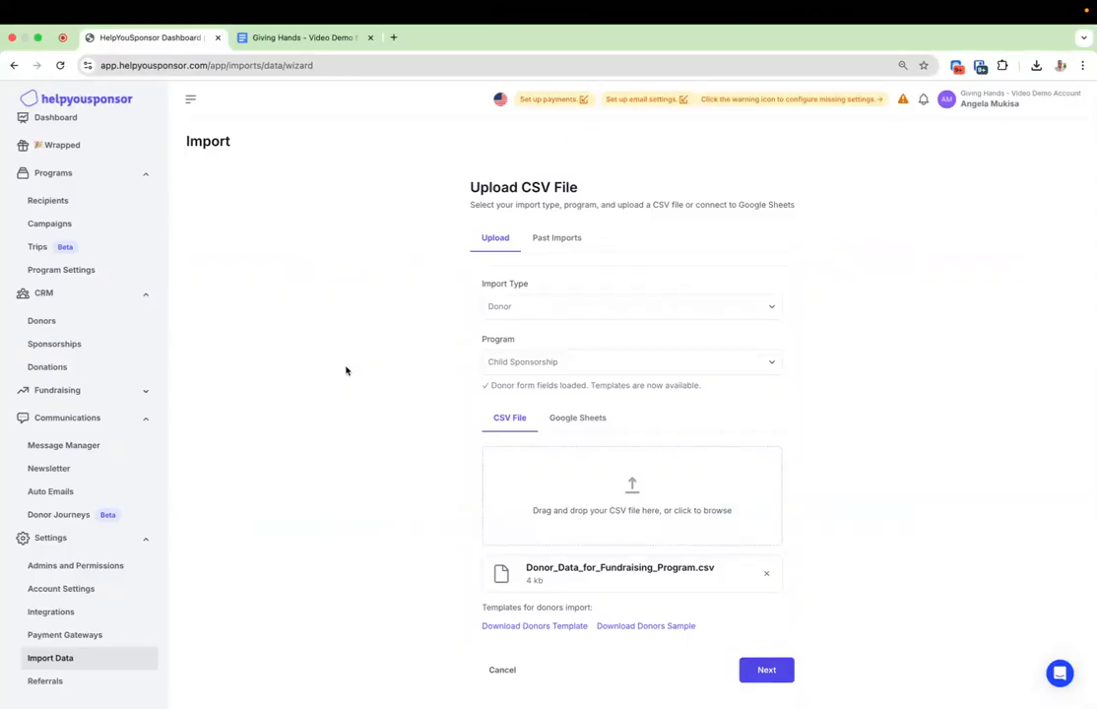
click(773, 671)
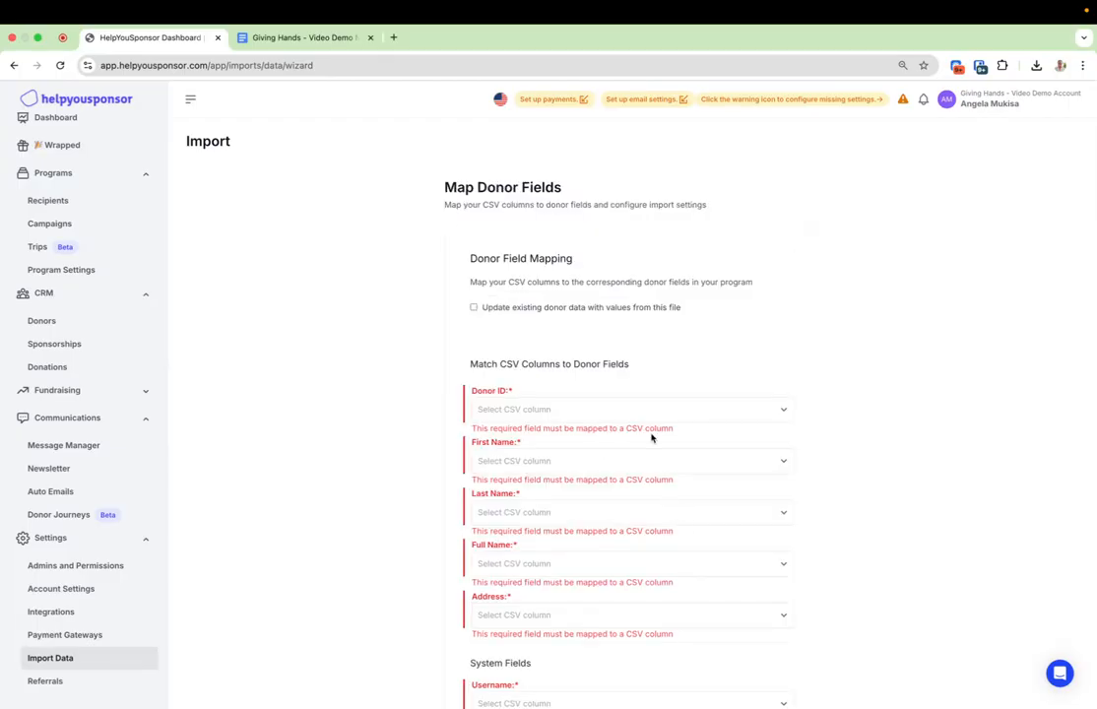
Open the Donor_Data_for_Fundraising_Program CSV full screen and check its Donor Id, First Name, Last Name and Full Name headers.
key(ctrl+Left)
click(412, 145)
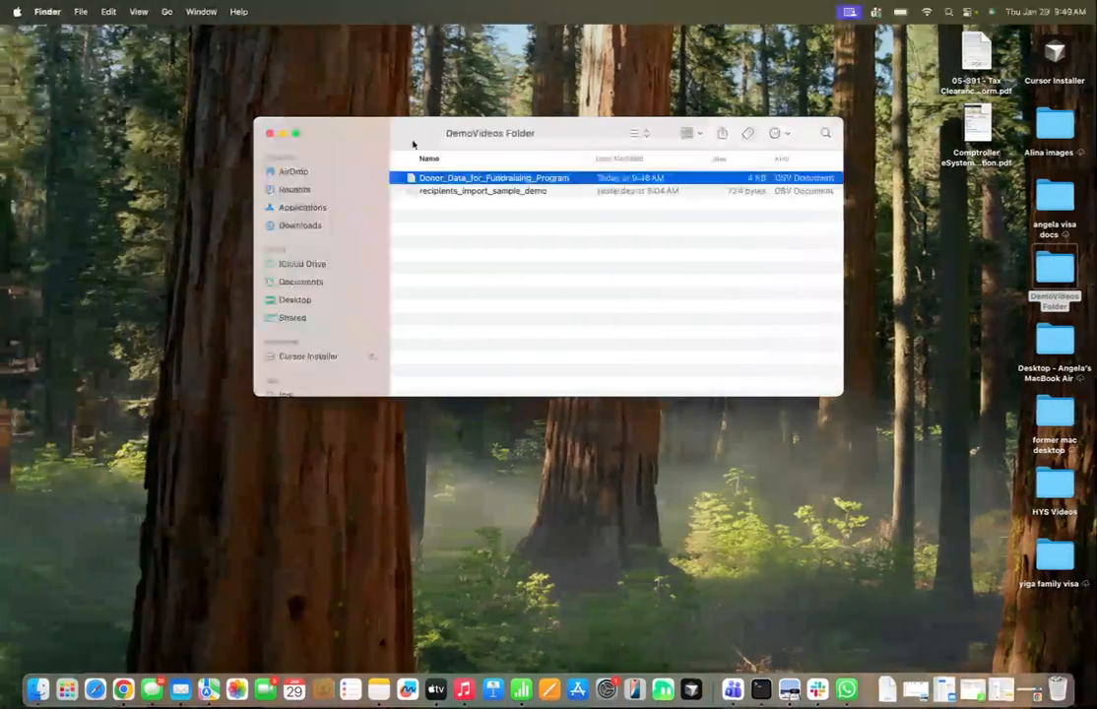
double_click(478, 181)
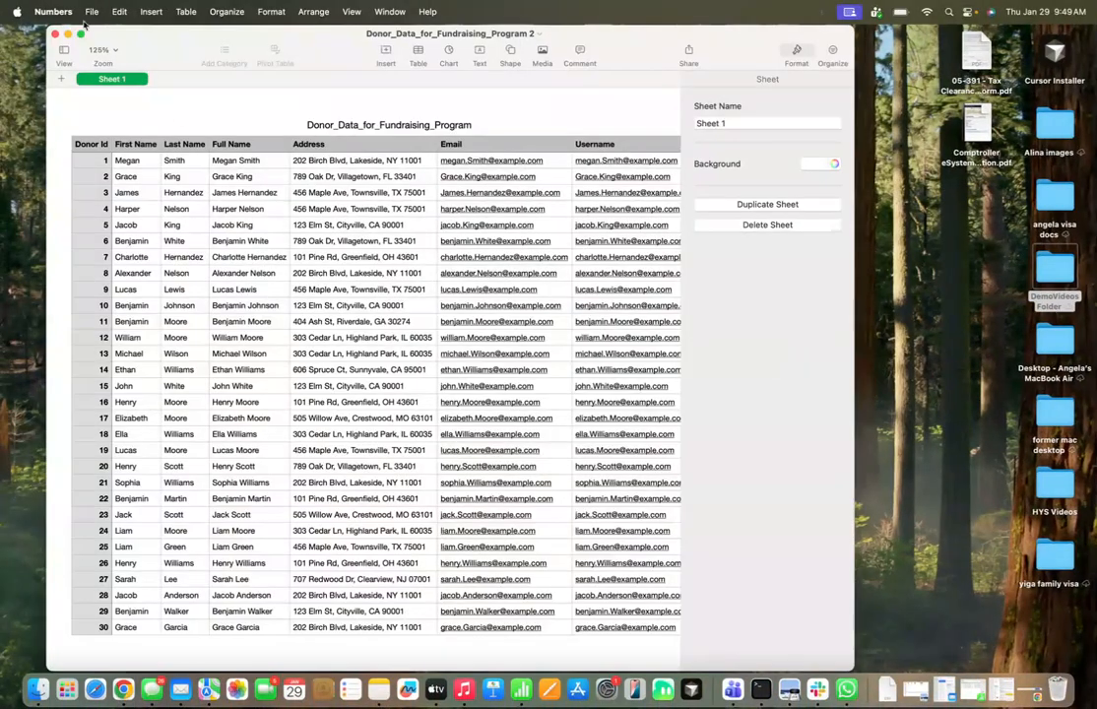
click(80, 35)
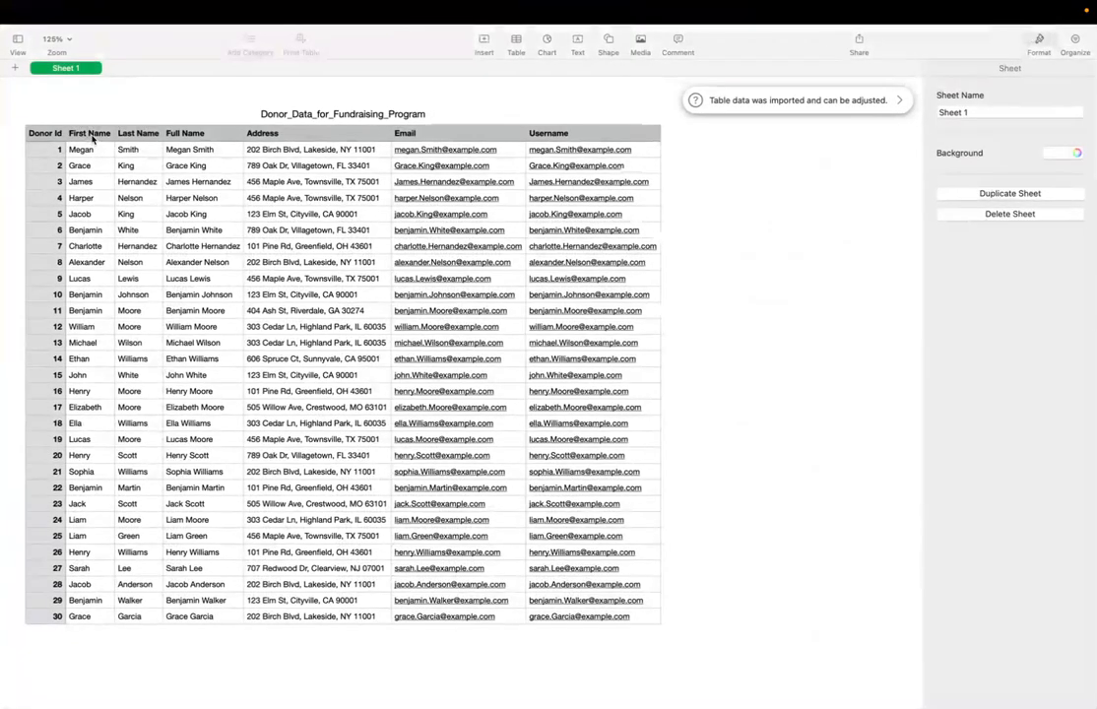
click(50, 125)
click(90, 128)
click(150, 135)
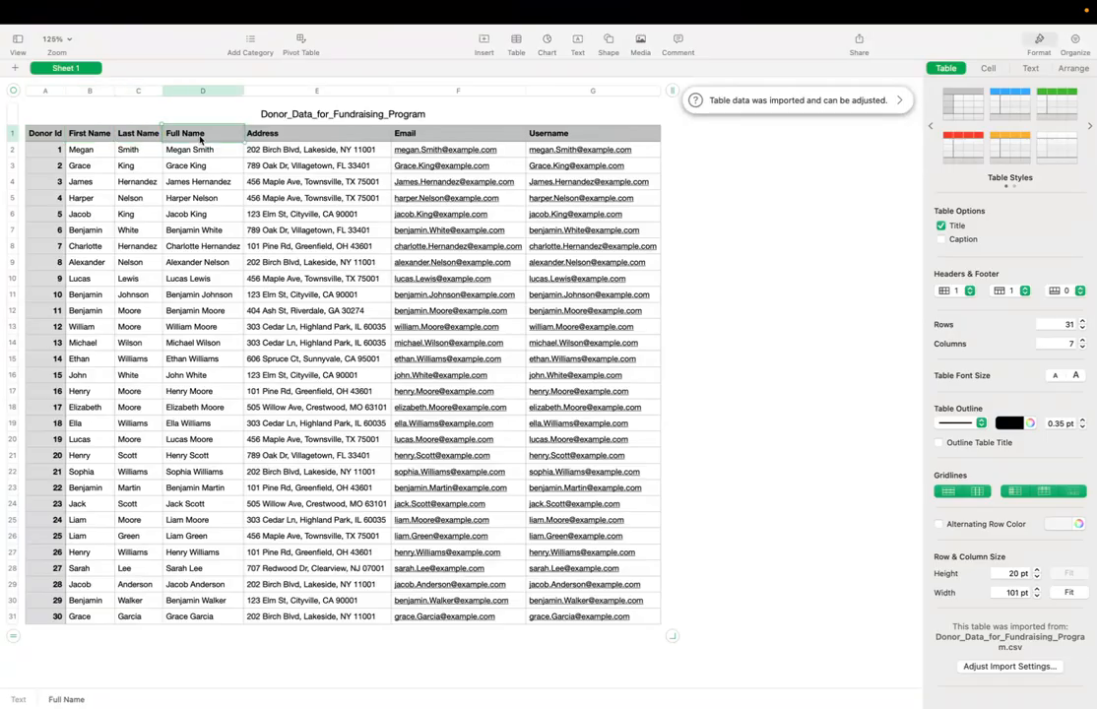
Return to the donor field mapping page and map Donor ID to the Donor Id column and First Name to First Name.
key(ctrl+Right)
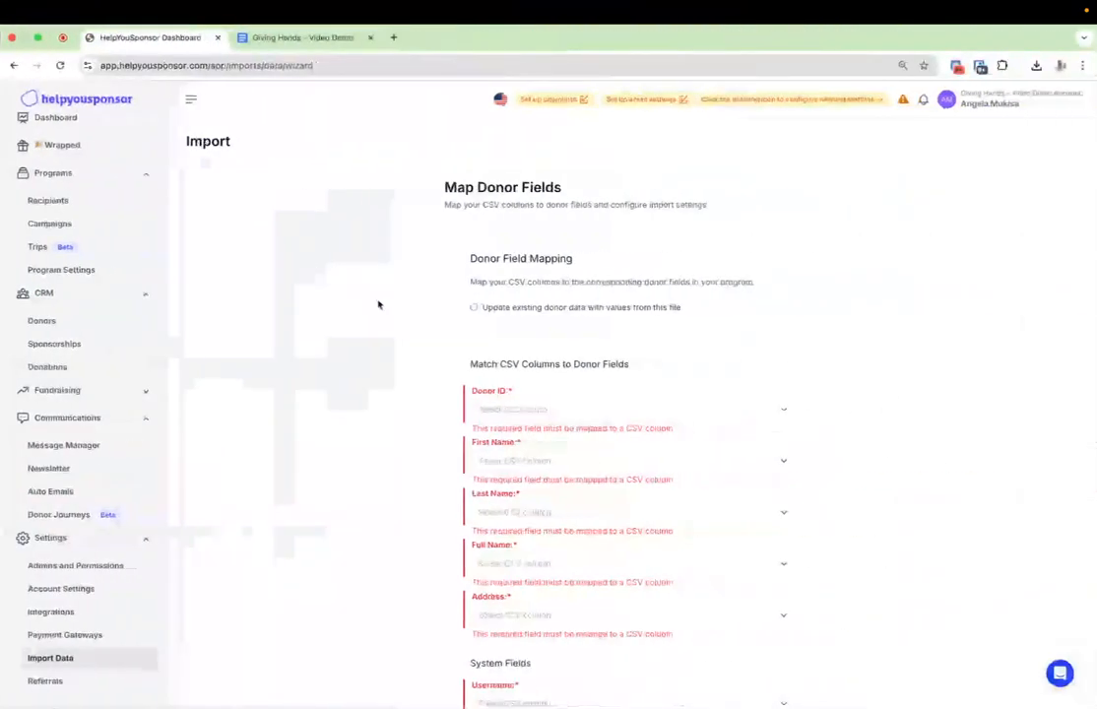
key(ctrl+Left)
key(ctrl+Right)
click(561, 406)
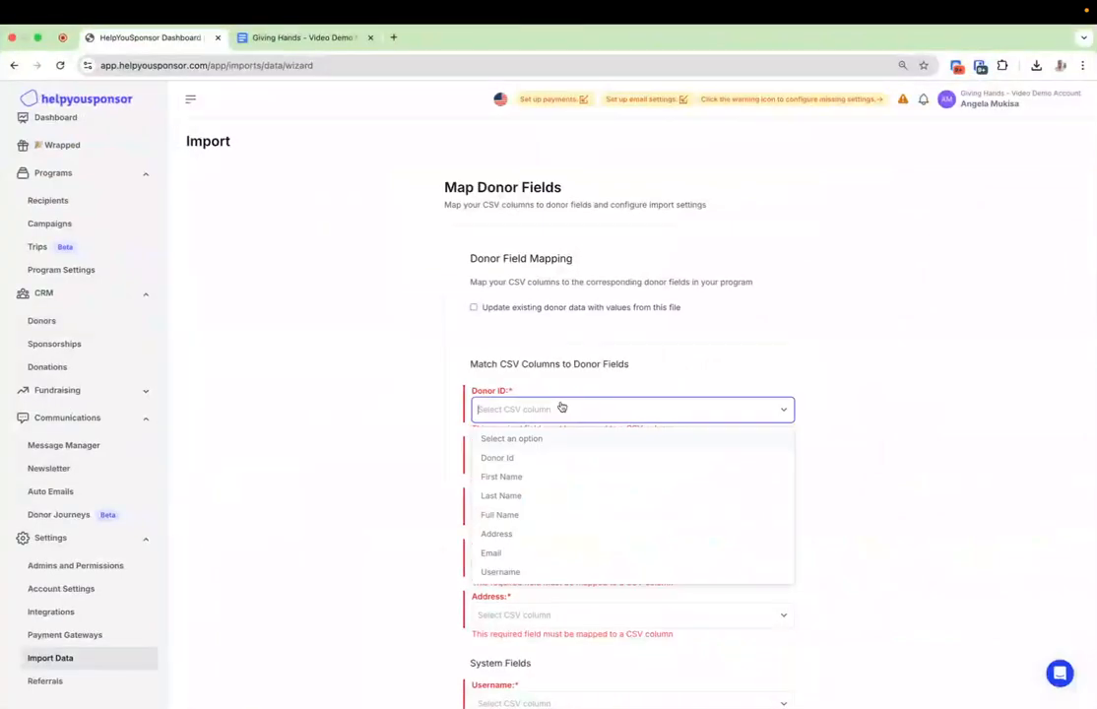
click(539, 457)
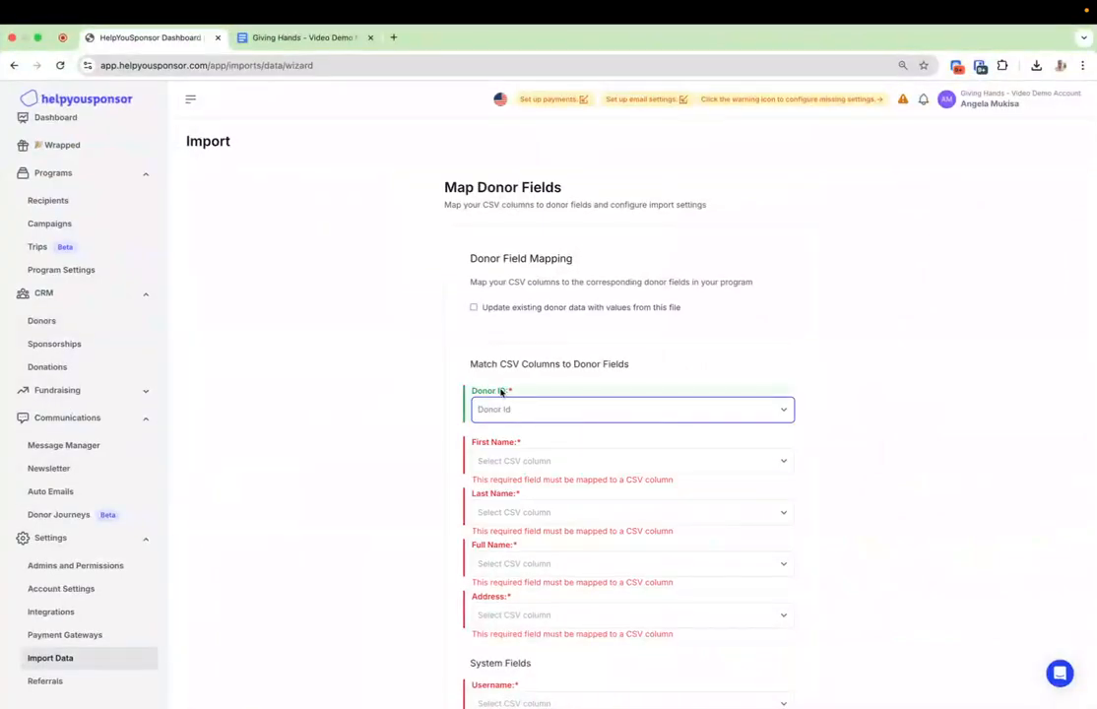
click(511, 409)
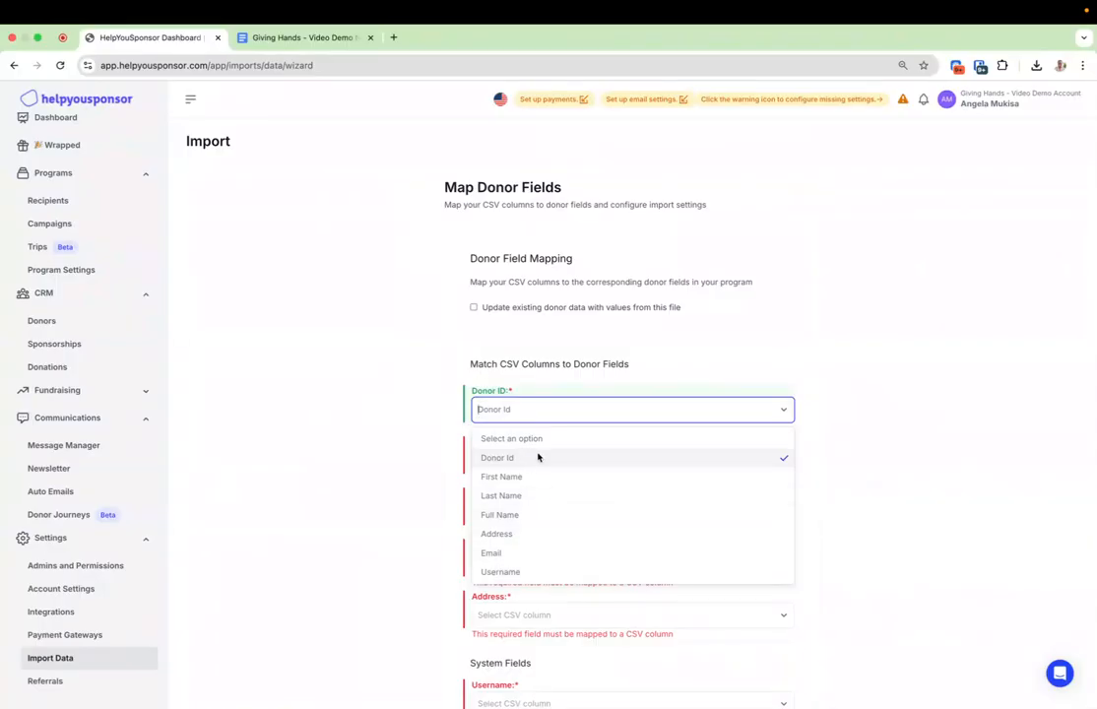
click(531, 457)
click(521, 460)
scroll(520, 490, down, 1)
click(516, 447)
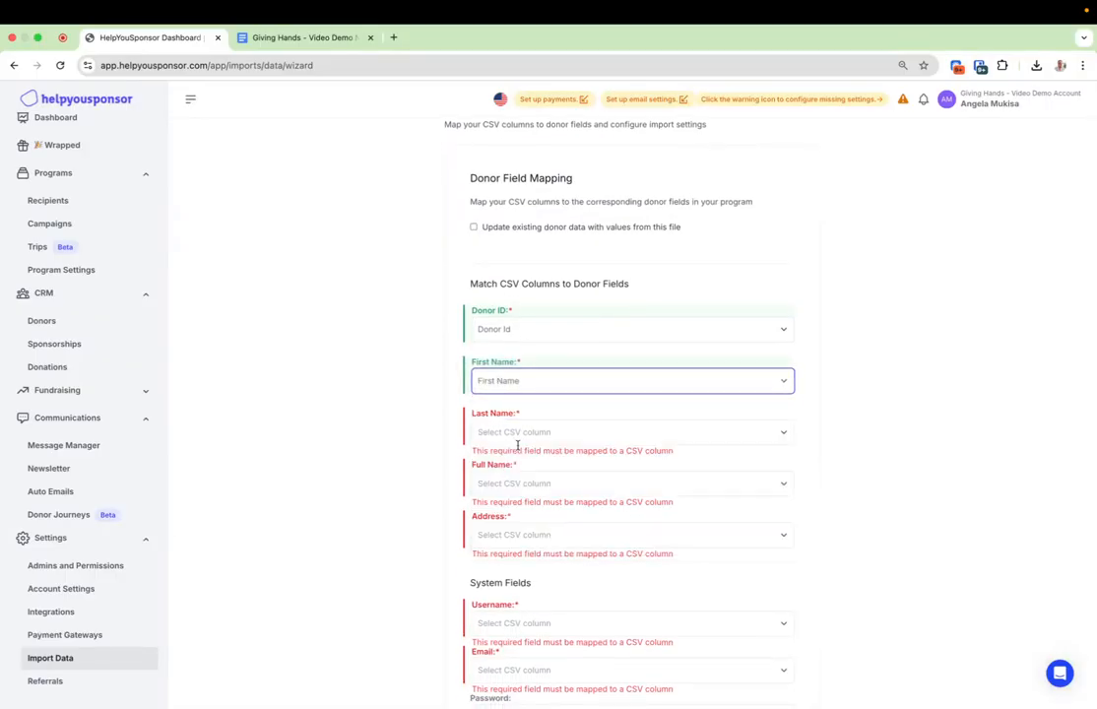
Map the Last Name, Full Name and Address donor fields to the CSV columns of the same names.
click(522, 431)
click(528, 517)
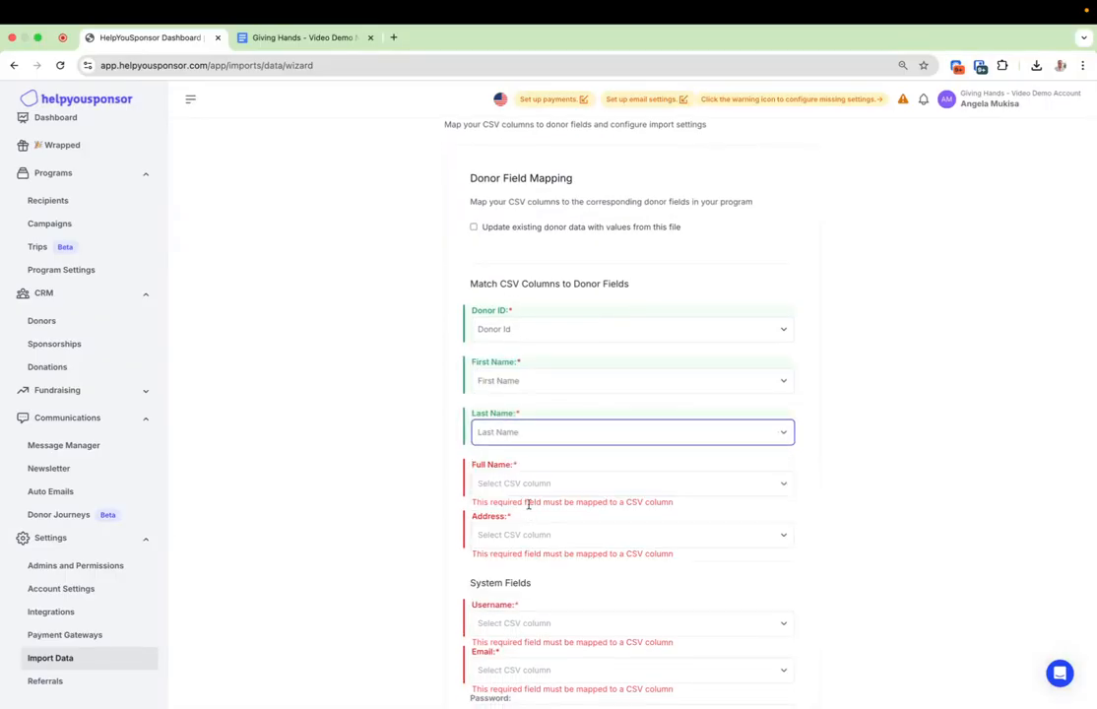
click(528, 486)
click(524, 589)
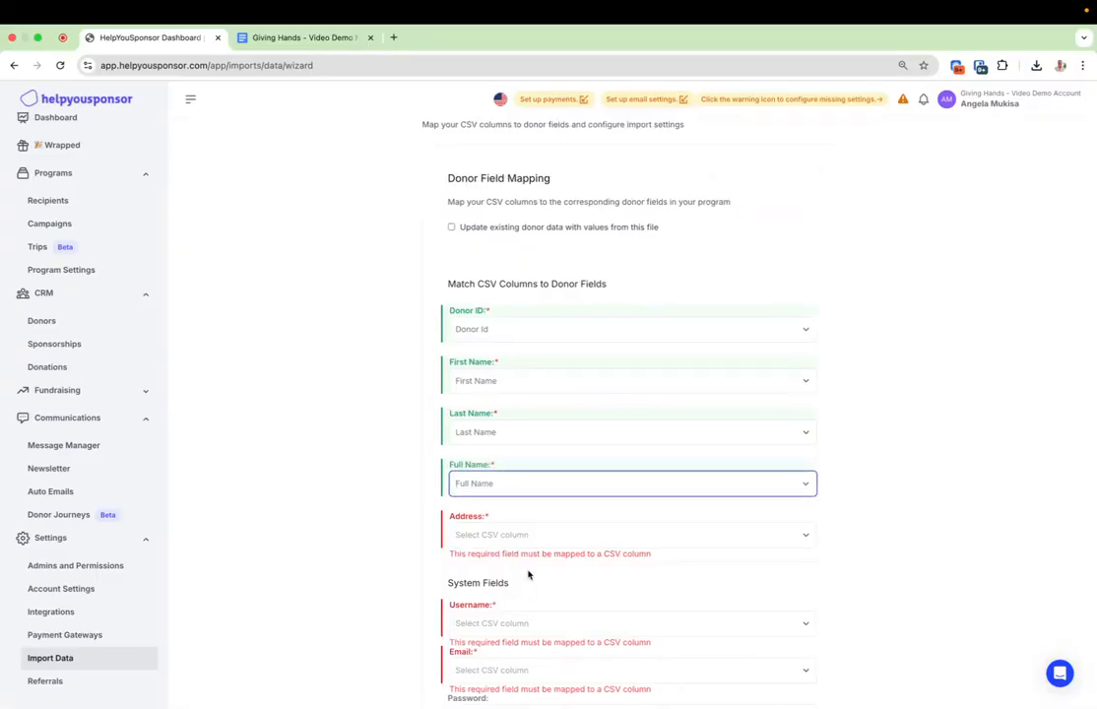
scroll(497, 568, down, 1)
click(497, 445)
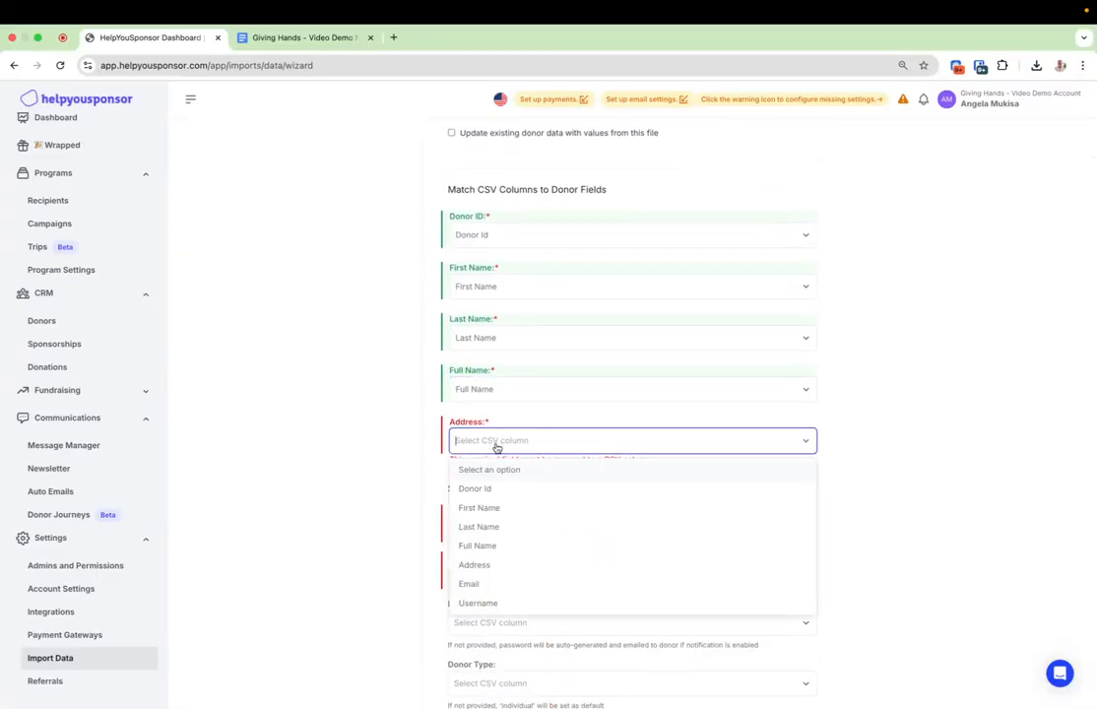
click(499, 564)
Map the Username and Email system fields to the Username and Email CSV columns.
scroll(499, 569, down, 2)
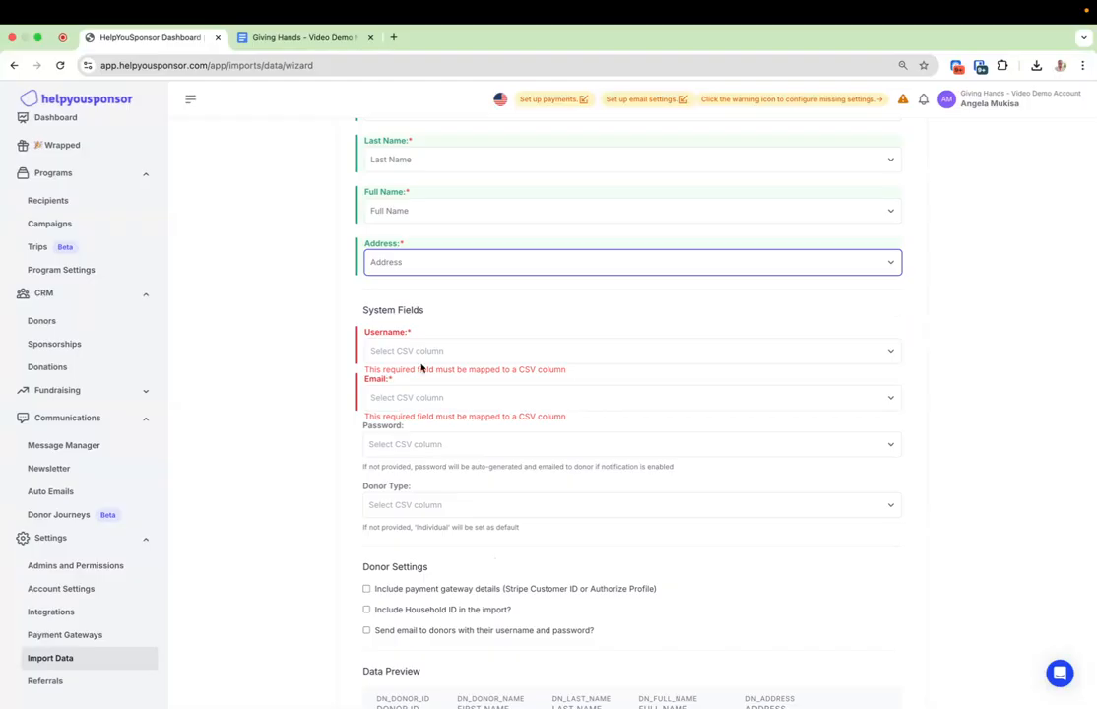
click(421, 354)
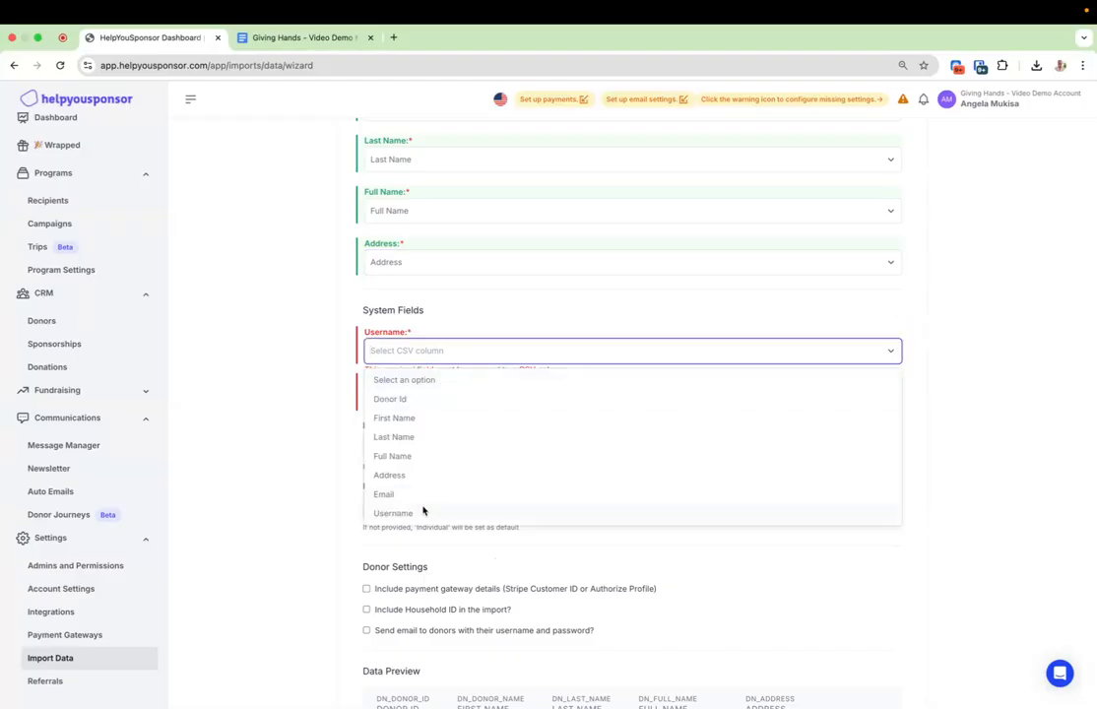
click(422, 513)
click(411, 394)
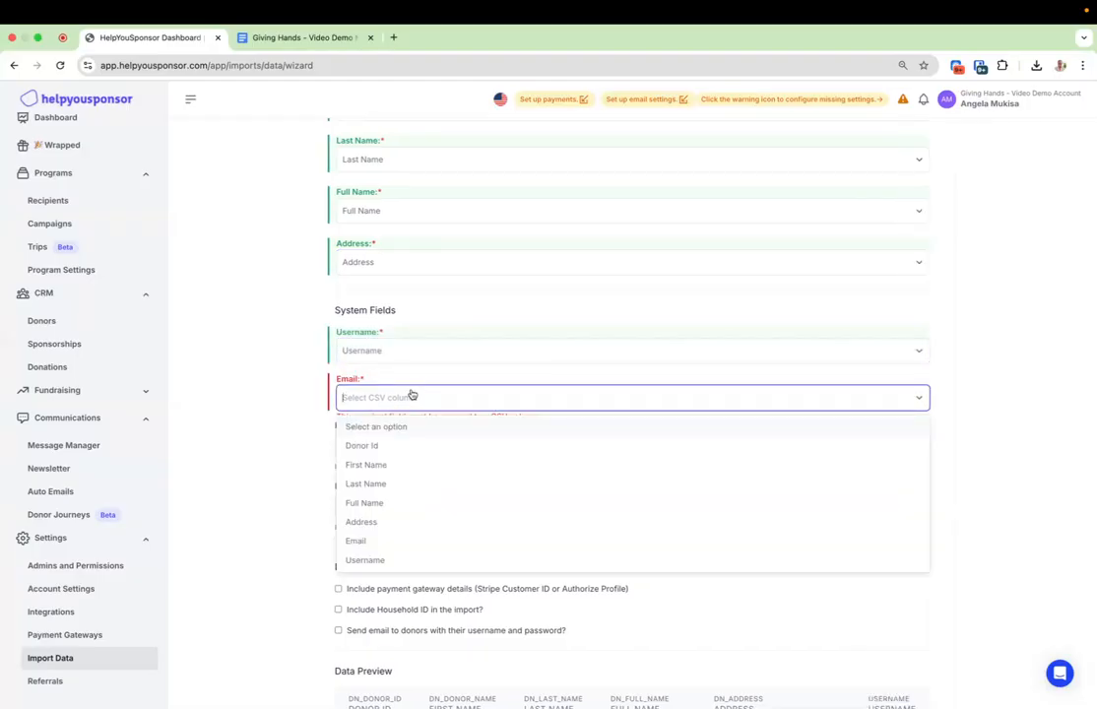
click(414, 540)
View the CSV column choices for the Password and Donor Type fields without mapping either one.
scroll(414, 542, down, 1)
click(392, 426)
click(306, 445)
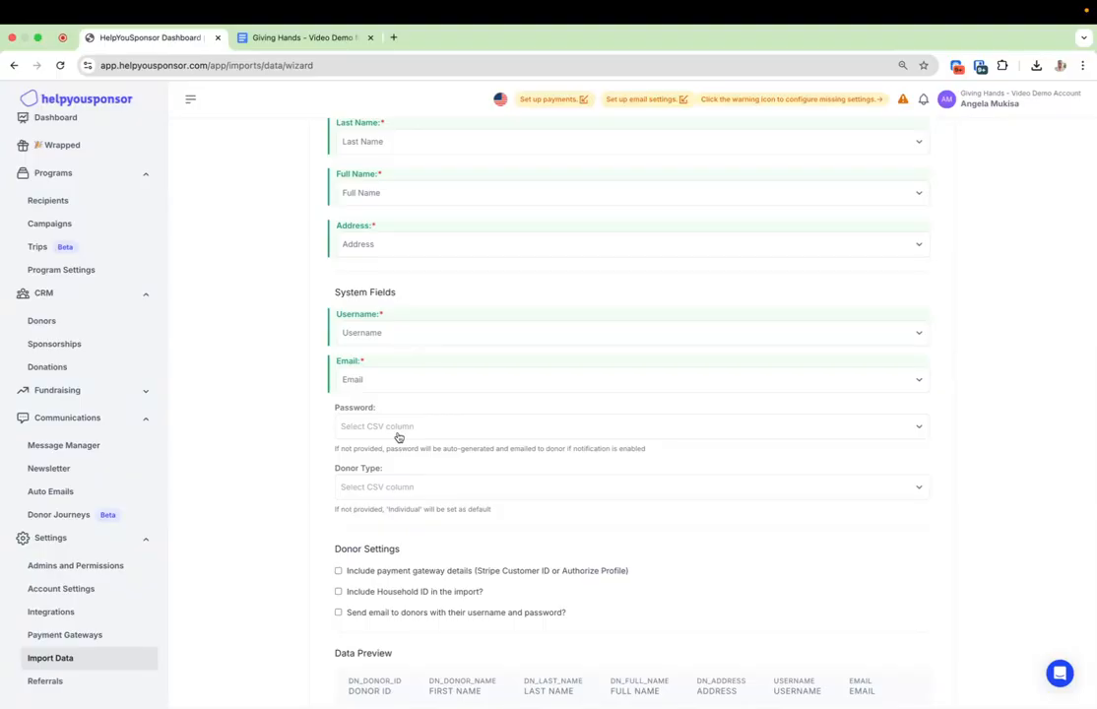
scroll(398, 436, up, 1)
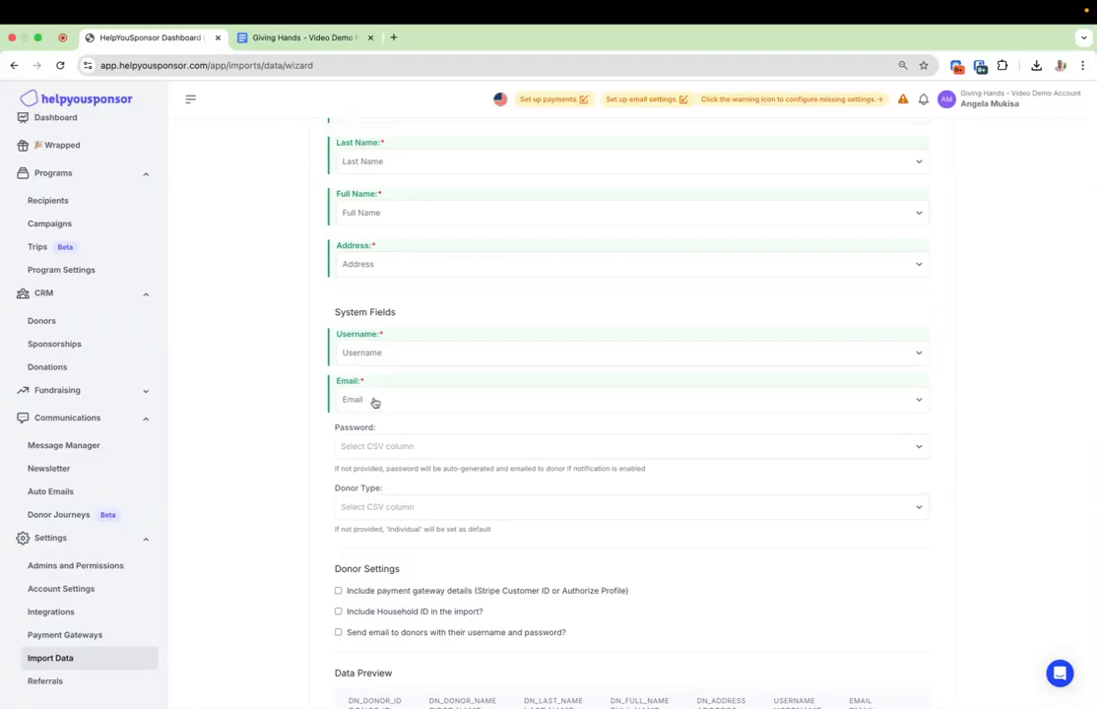
click(421, 506)
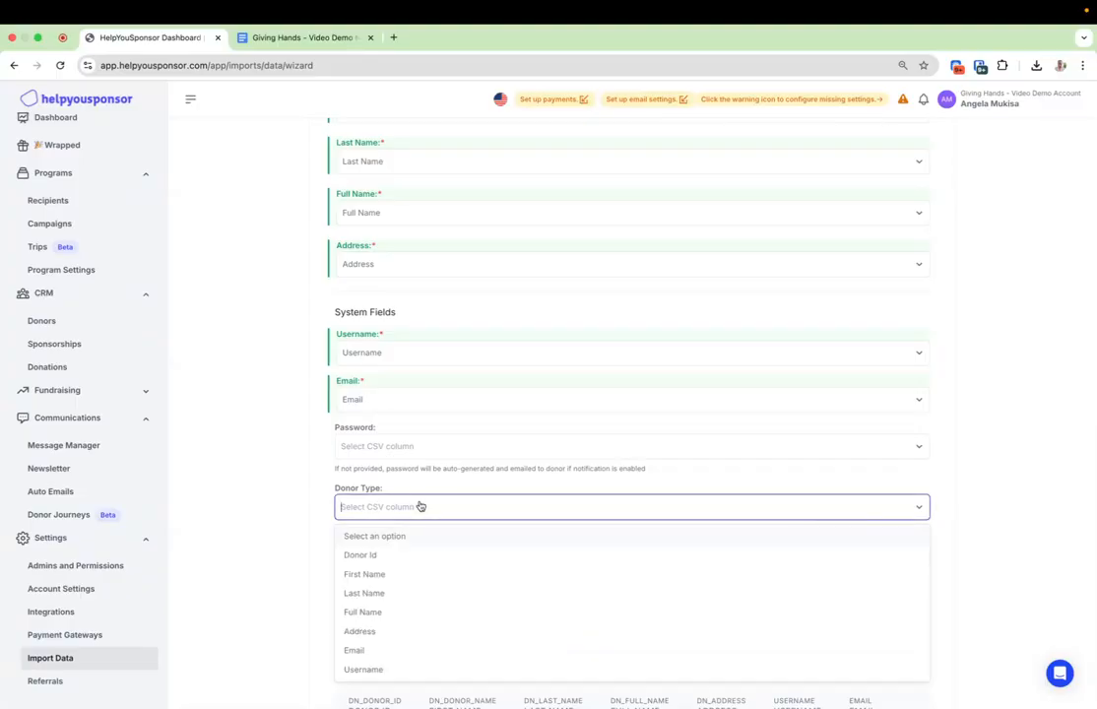
click(264, 520)
scroll(426, 501, down, 2)
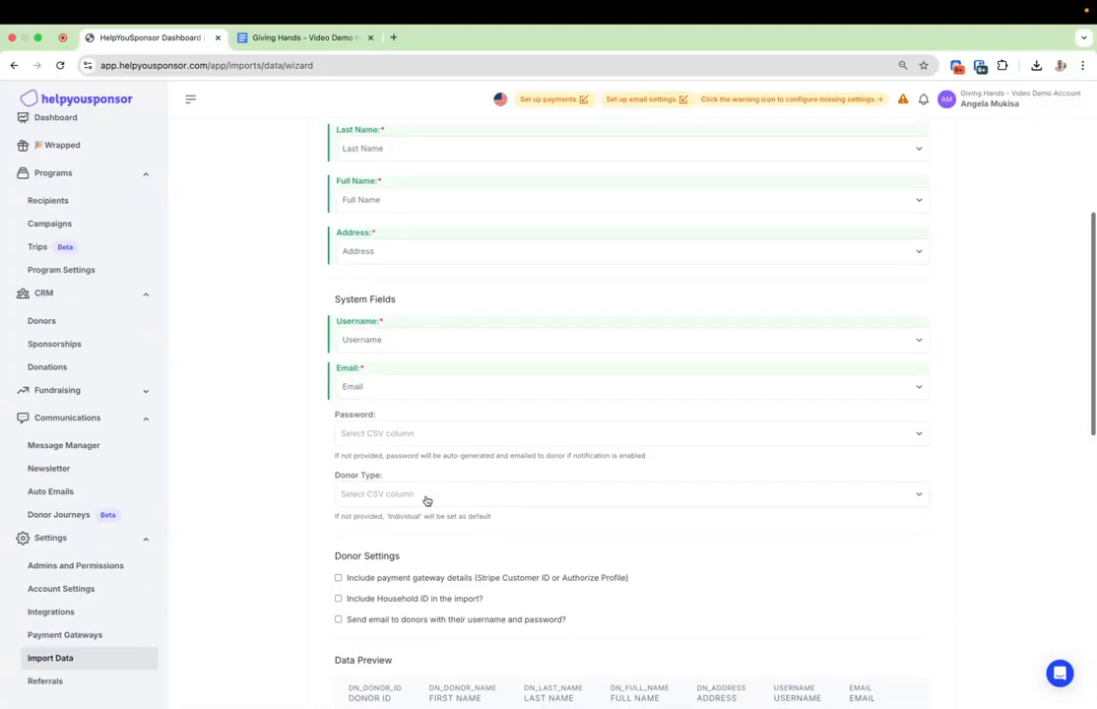
click(416, 478)
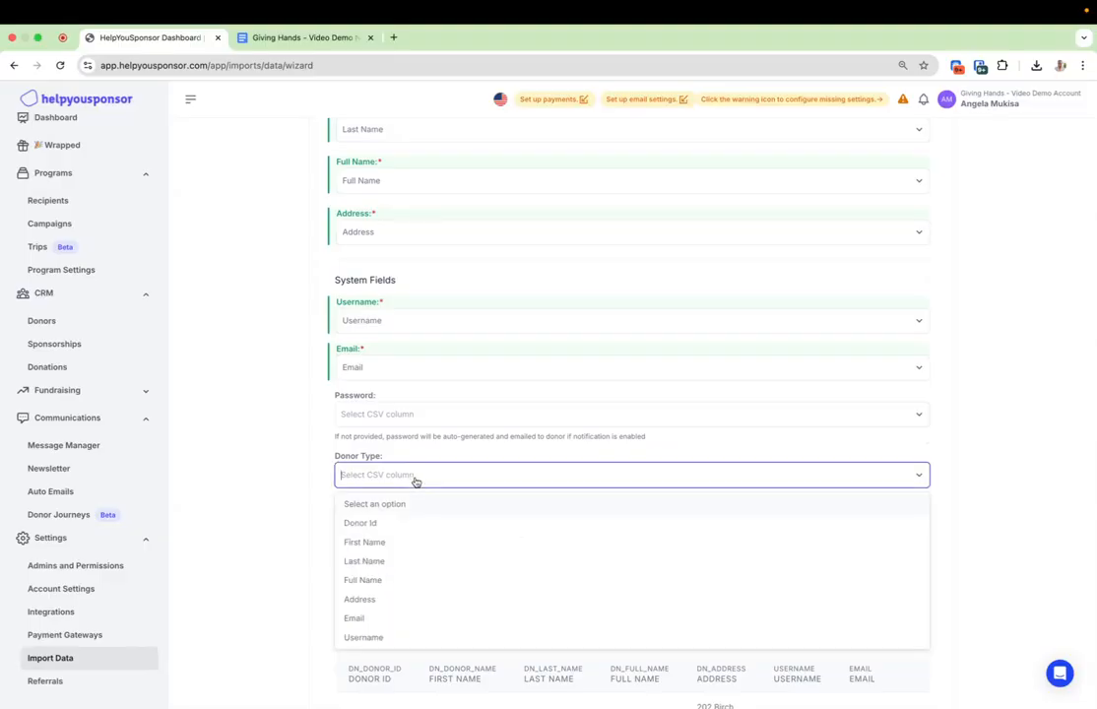
click(257, 546)
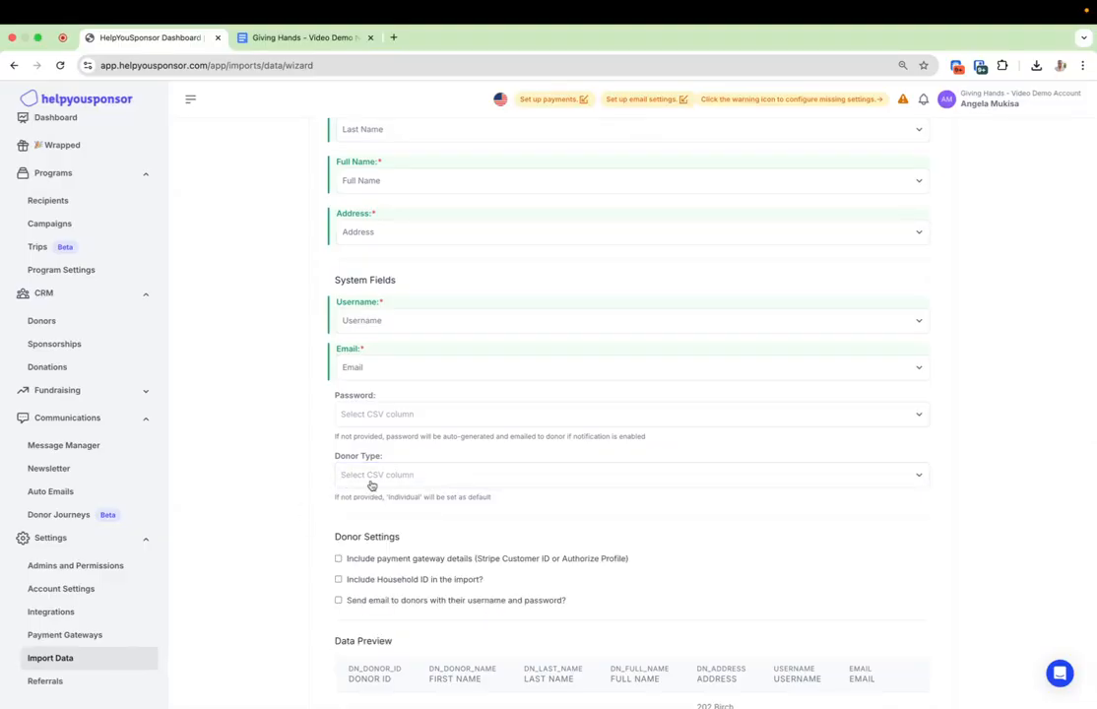
Read the notes under Donor Type and Password about what happens when no value is provided.
double_click(404, 497)
triple_click(452, 499)
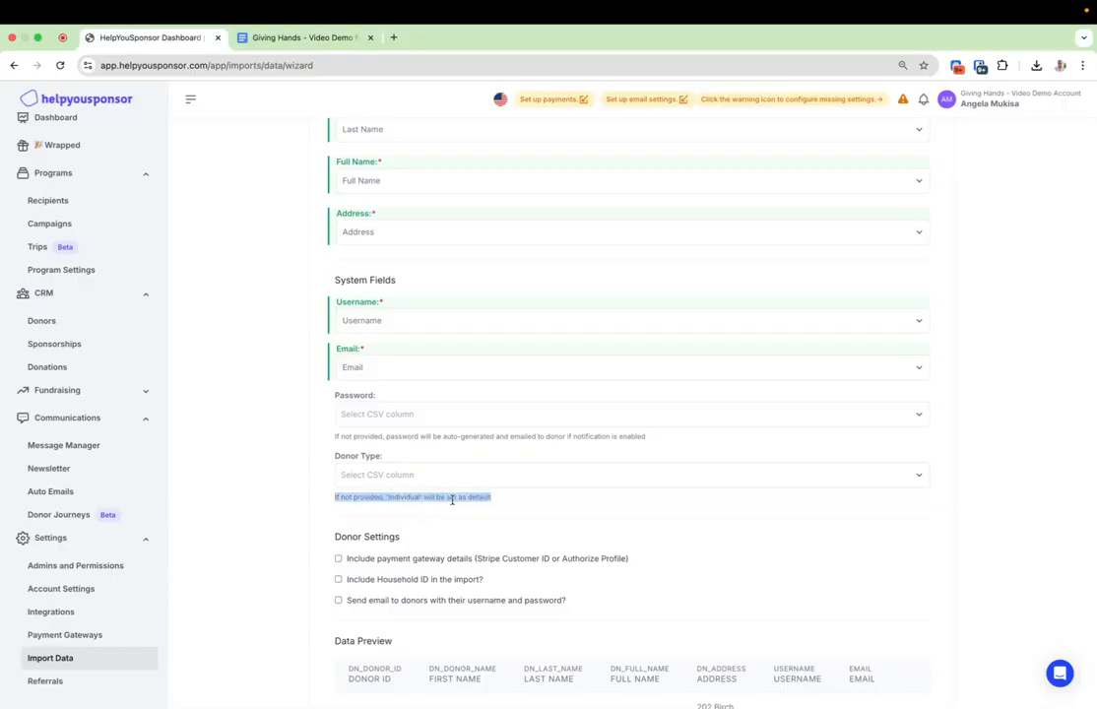
triple_click(365, 435)
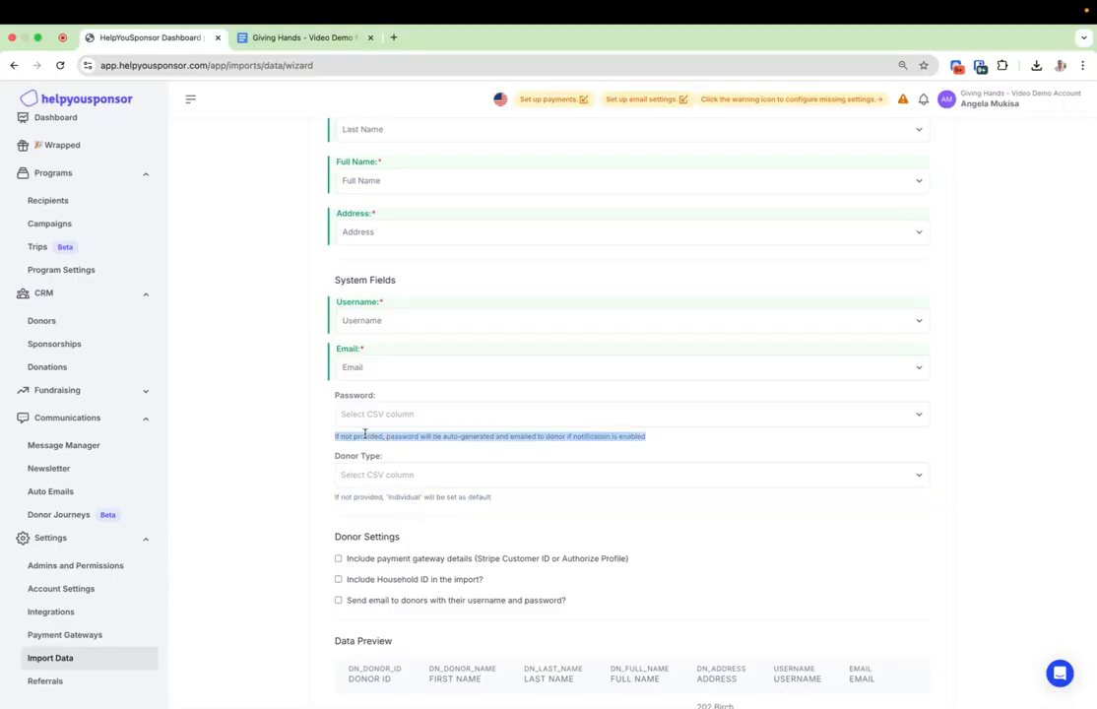
click(425, 445)
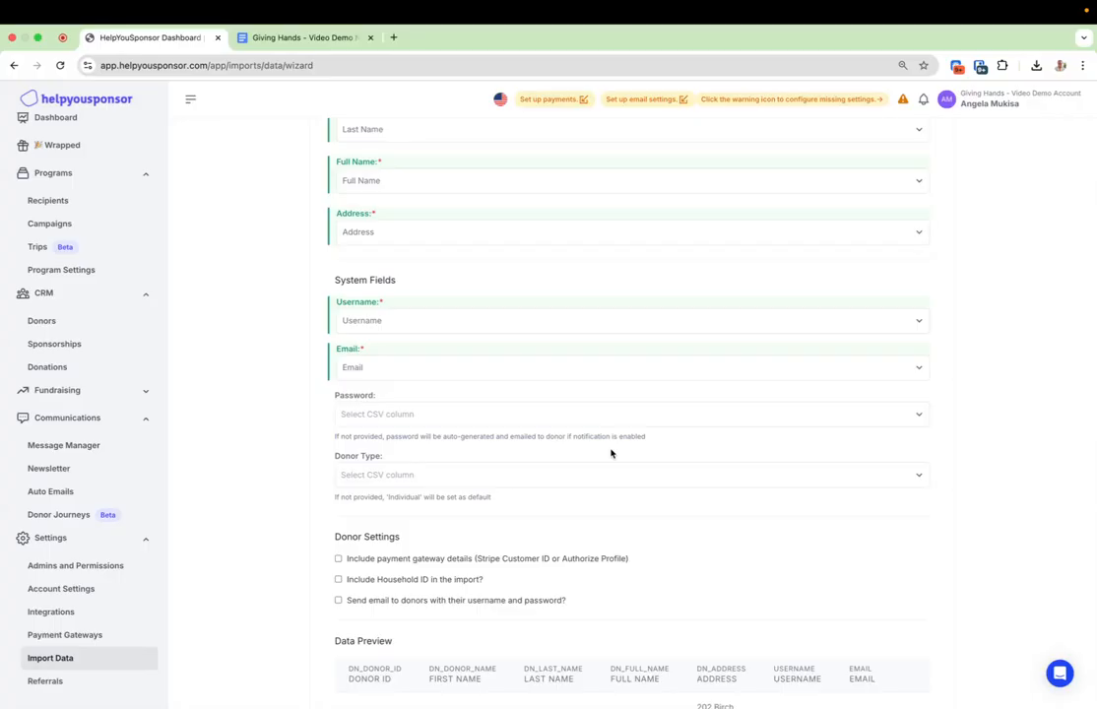
Try including payment gateway details in the donor import, and exclude them again.
scroll(611, 453, down, 1)
scroll(619, 563, down, 4)
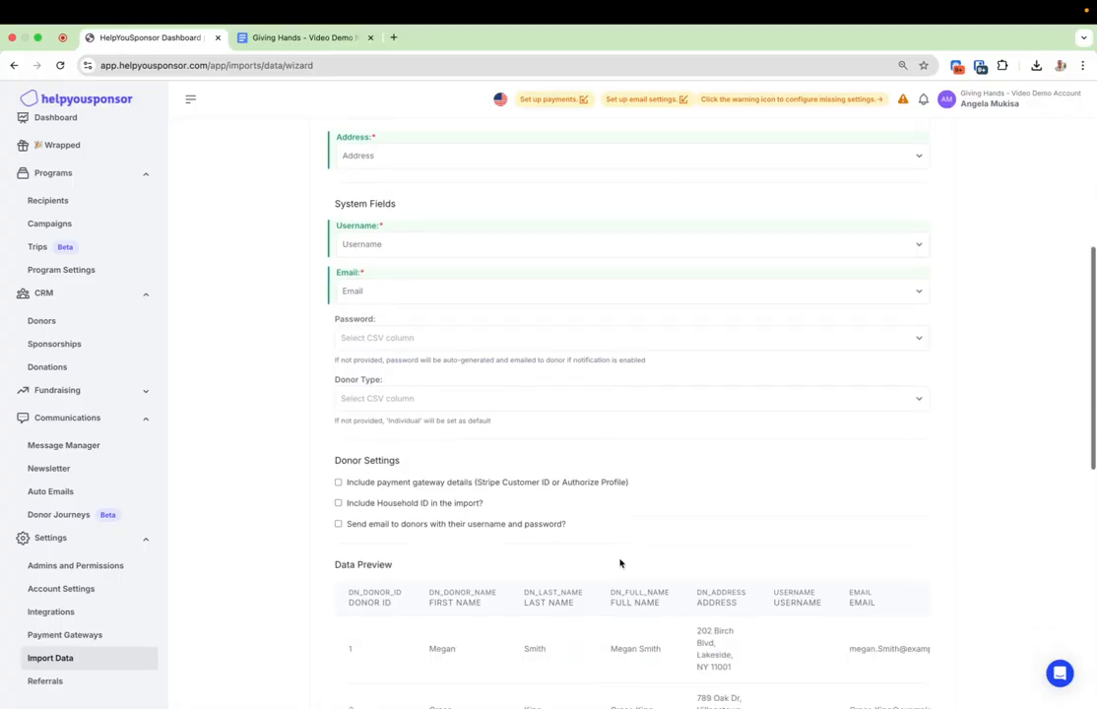
scroll(511, 445, up, 1)
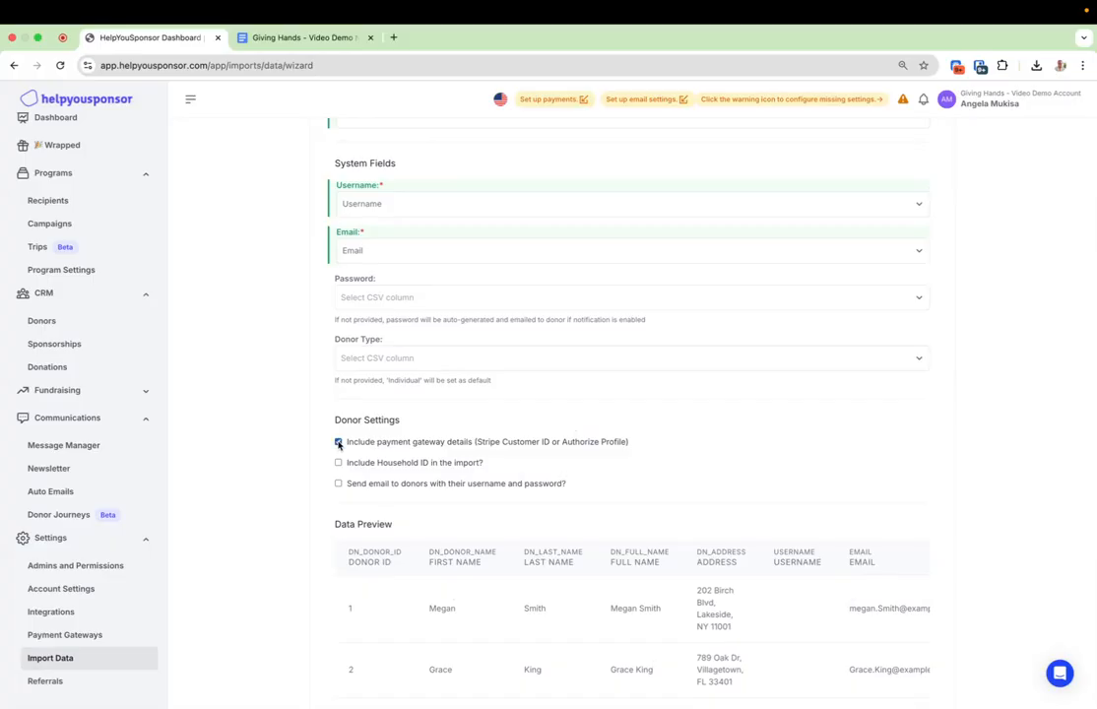
scroll(339, 445, down, 5)
scroll(338, 444, up, 4)
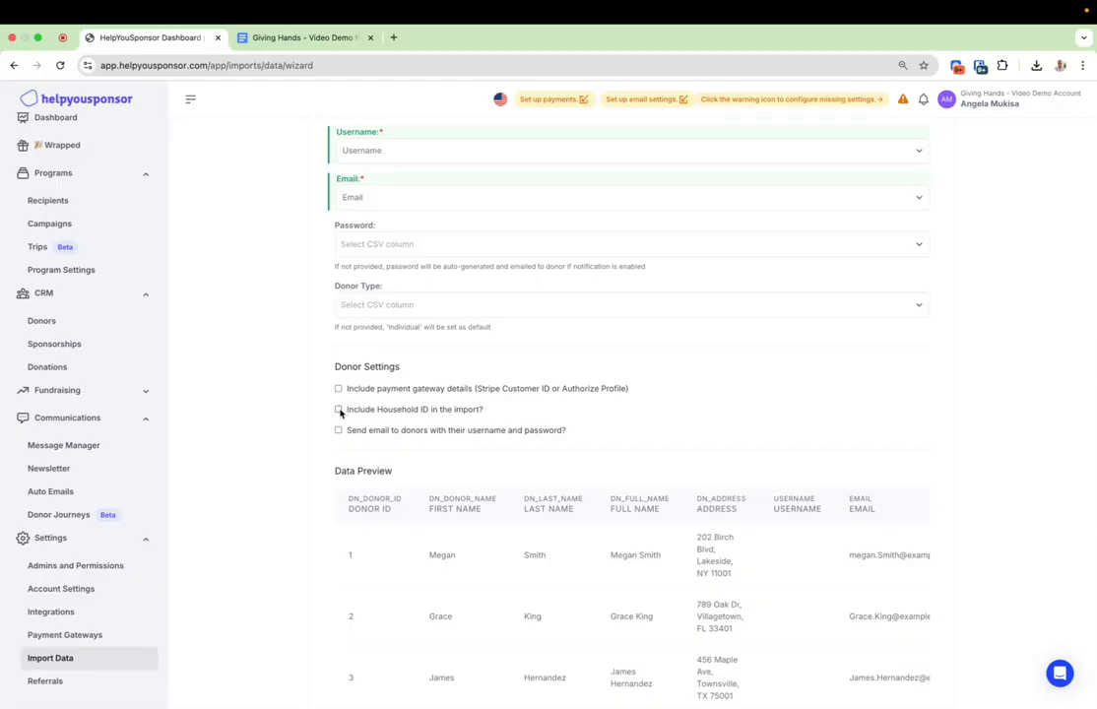
Include Household ID in the import to view its column mapping fields, and turn the option off again.
click(339, 410)
scroll(399, 423, down, 5)
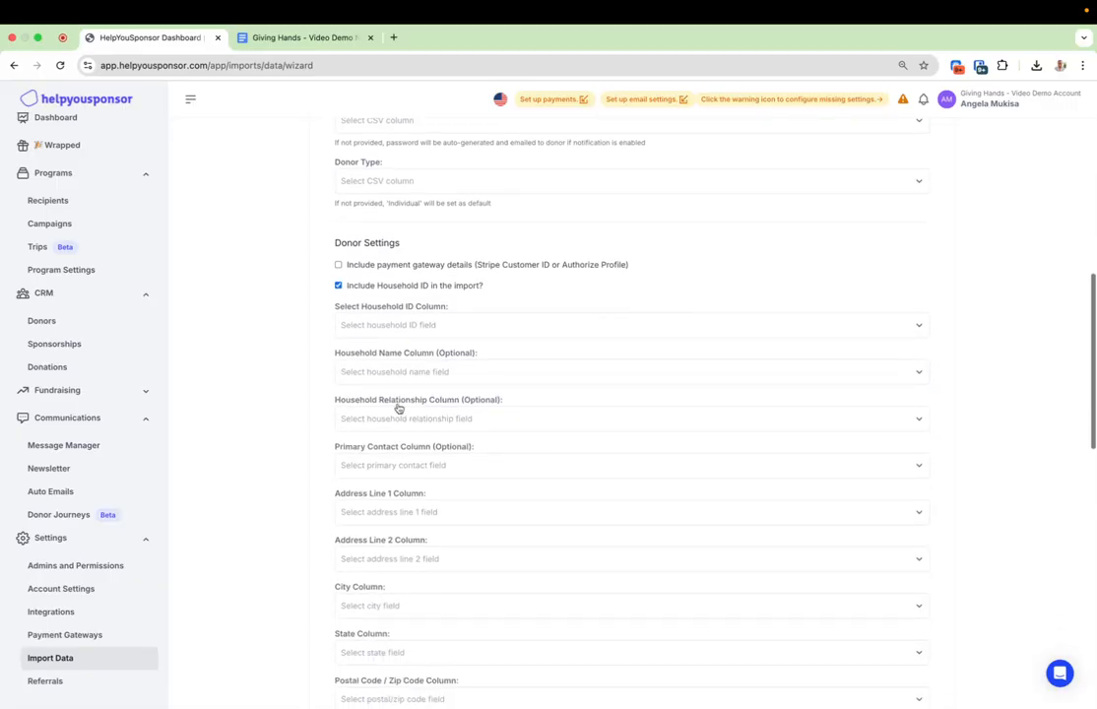
scroll(396, 401, down, 7)
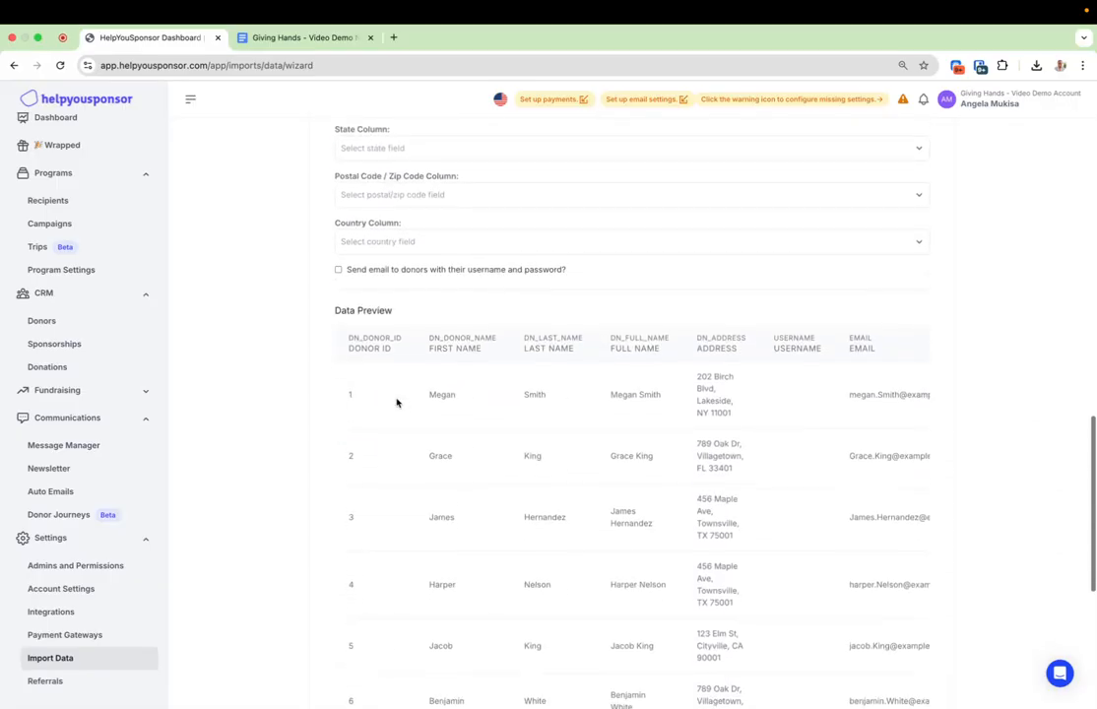
scroll(397, 402, up, 15)
scroll(396, 401, up, 2)
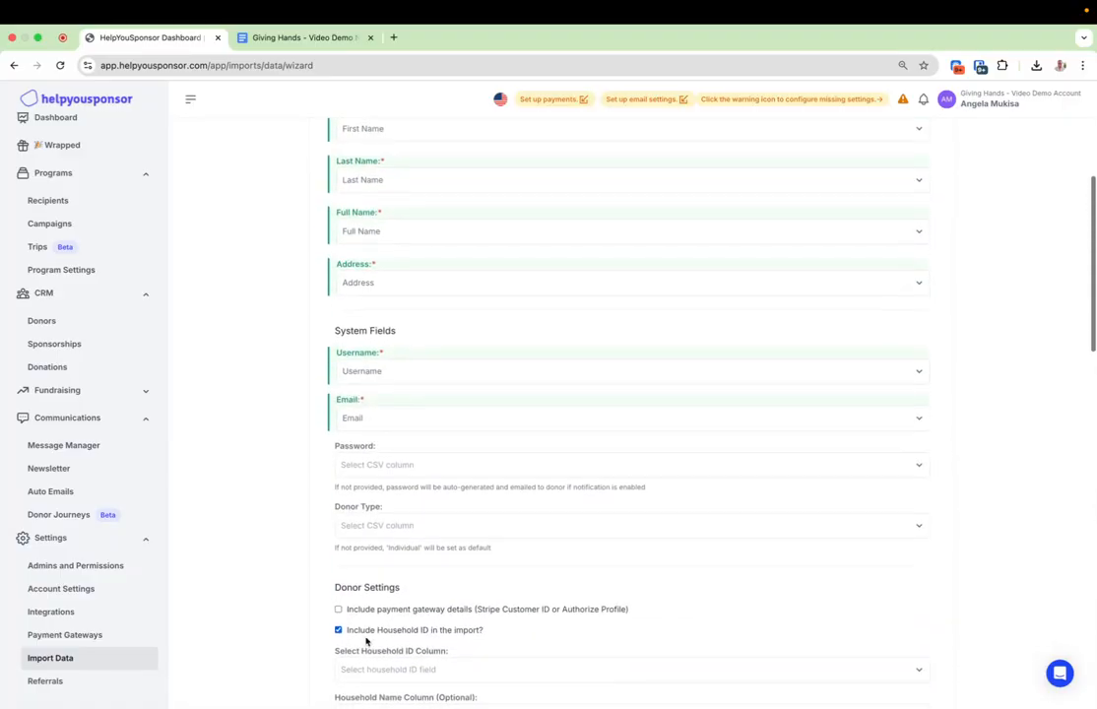
click(338, 629)
Try the donor settings for emailing usernames and passwords and for payment gateway details, leaving both turned off.
scroll(339, 610, down, 3)
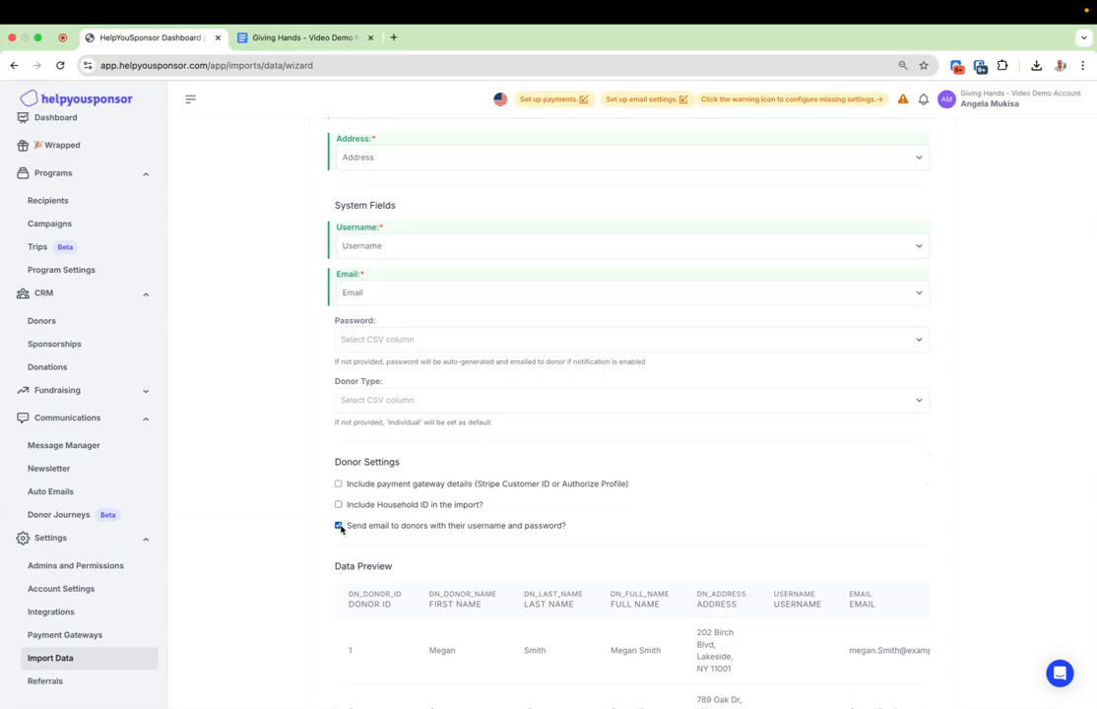
scroll(339, 528, down, 10)
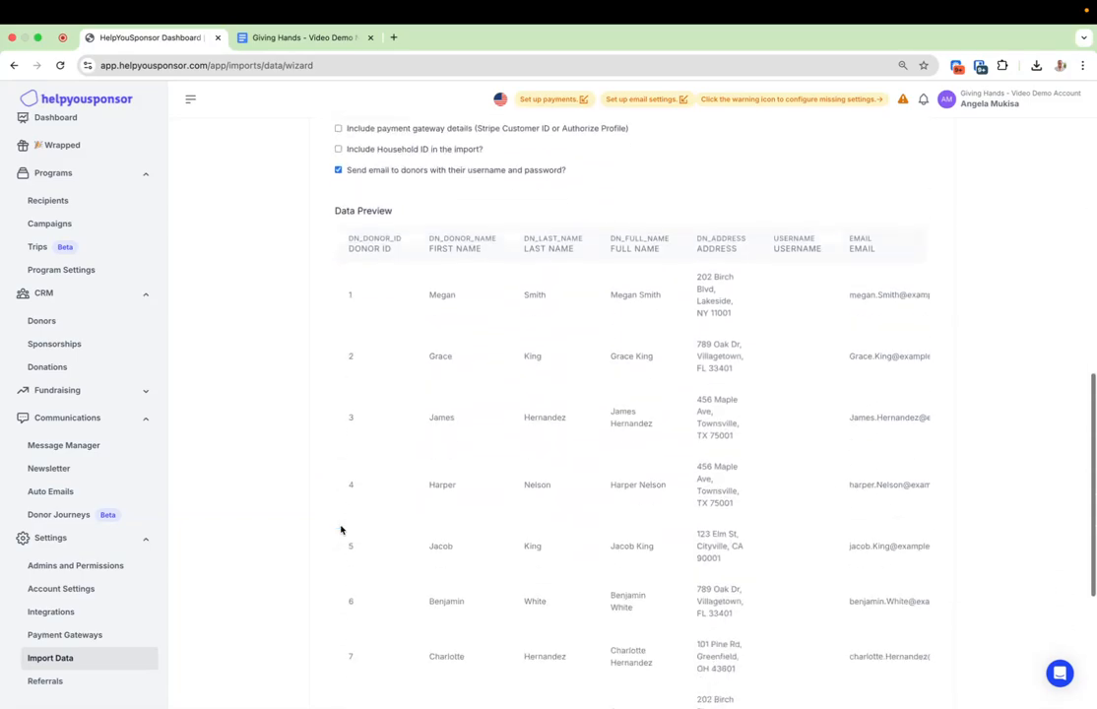
scroll(341, 529, down, 3)
scroll(340, 530, up, 10)
scroll(341, 530, down, 4)
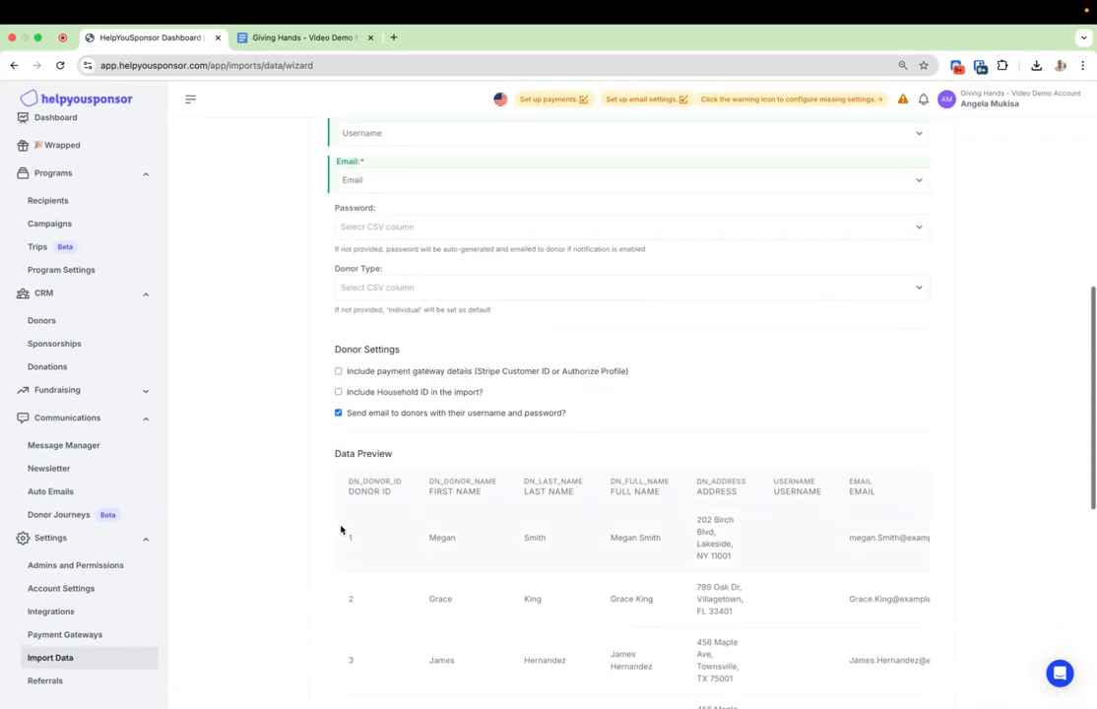
click(338, 413)
click(339, 371)
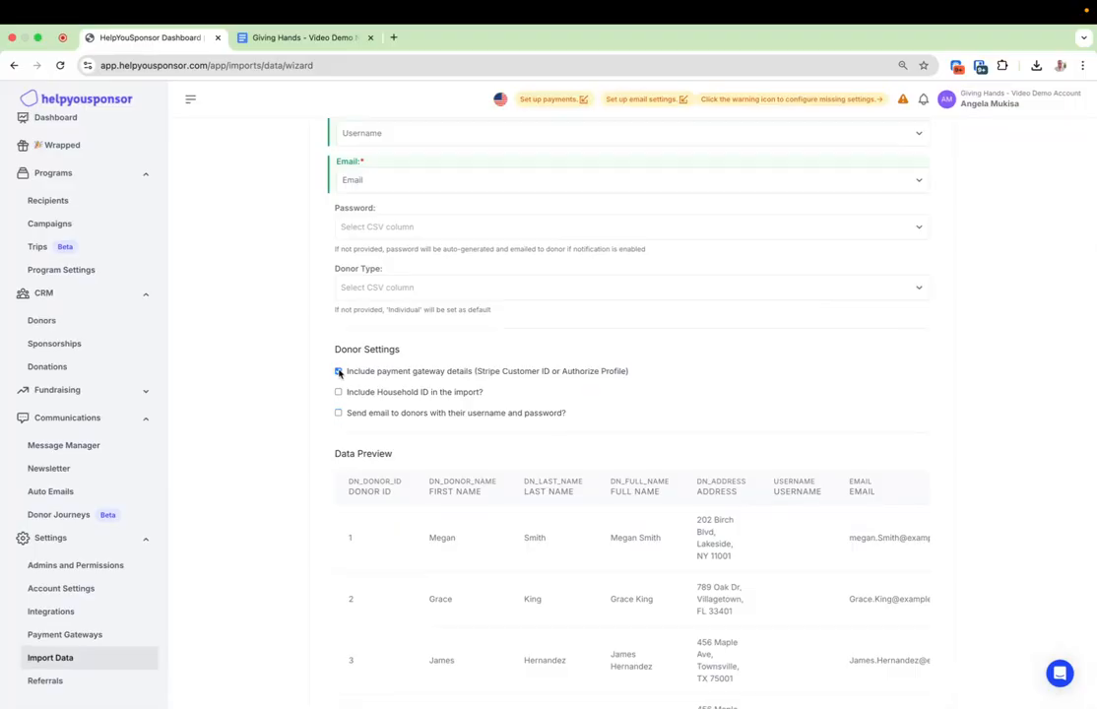
Compare the data preview's field and column headers with the Donor_Data_for_Fundraising_Program spreadsheet.
scroll(443, 641, down, 3)
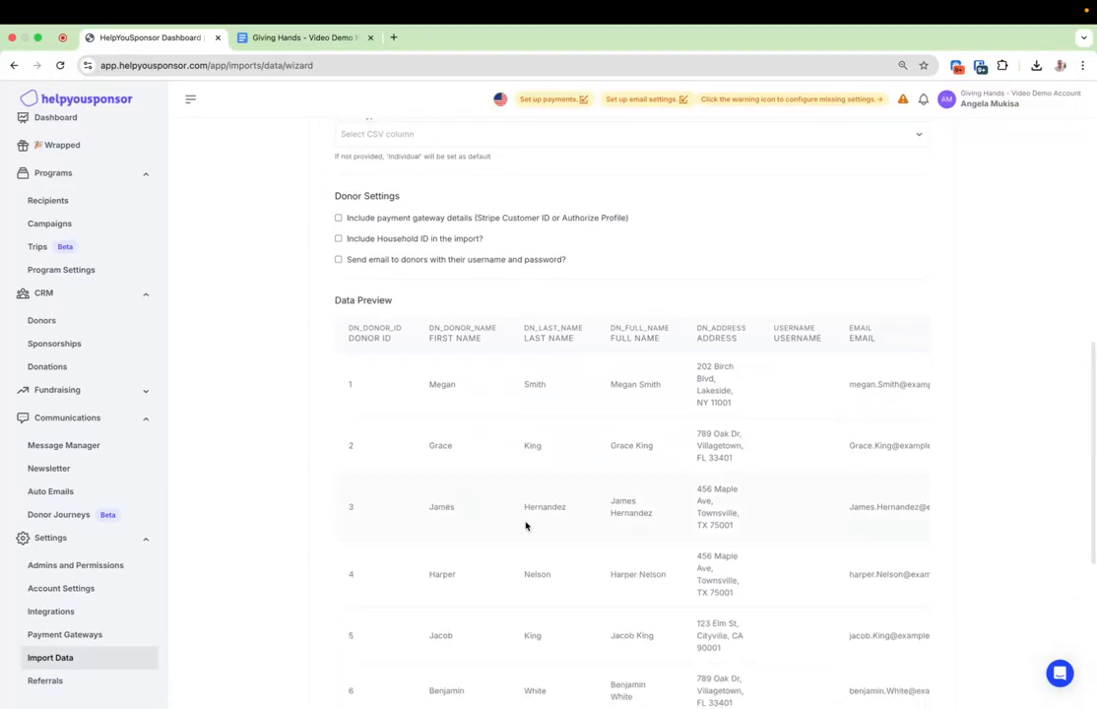
scroll(524, 525, right, 2)
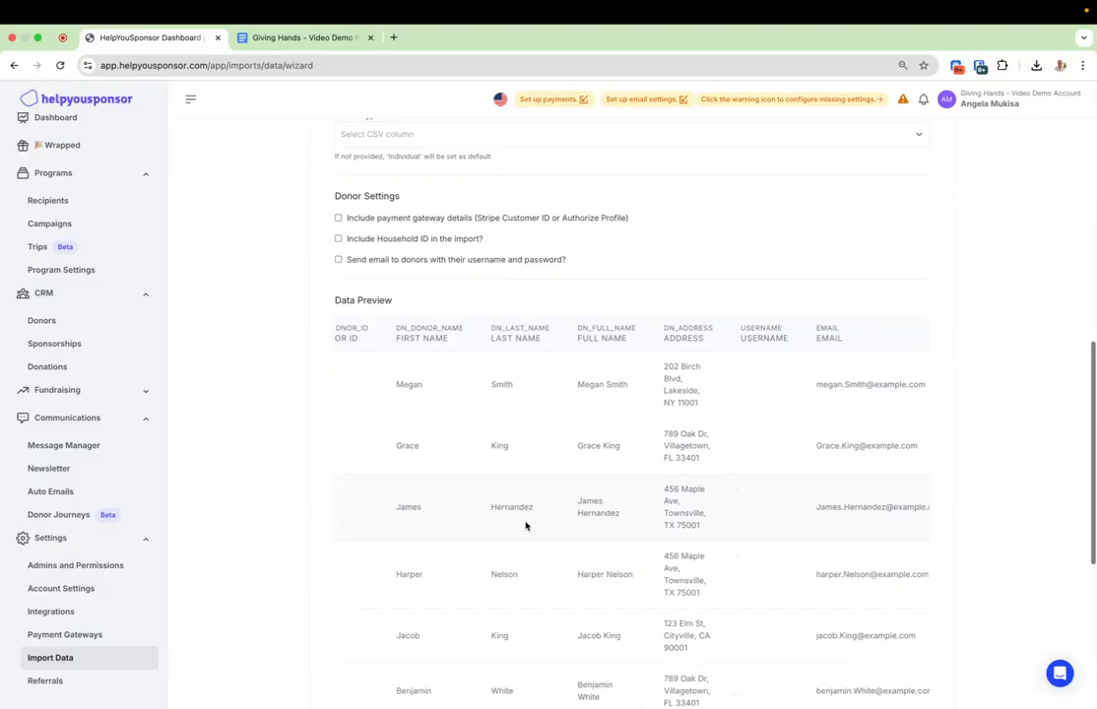
scroll(525, 525, left, 2)
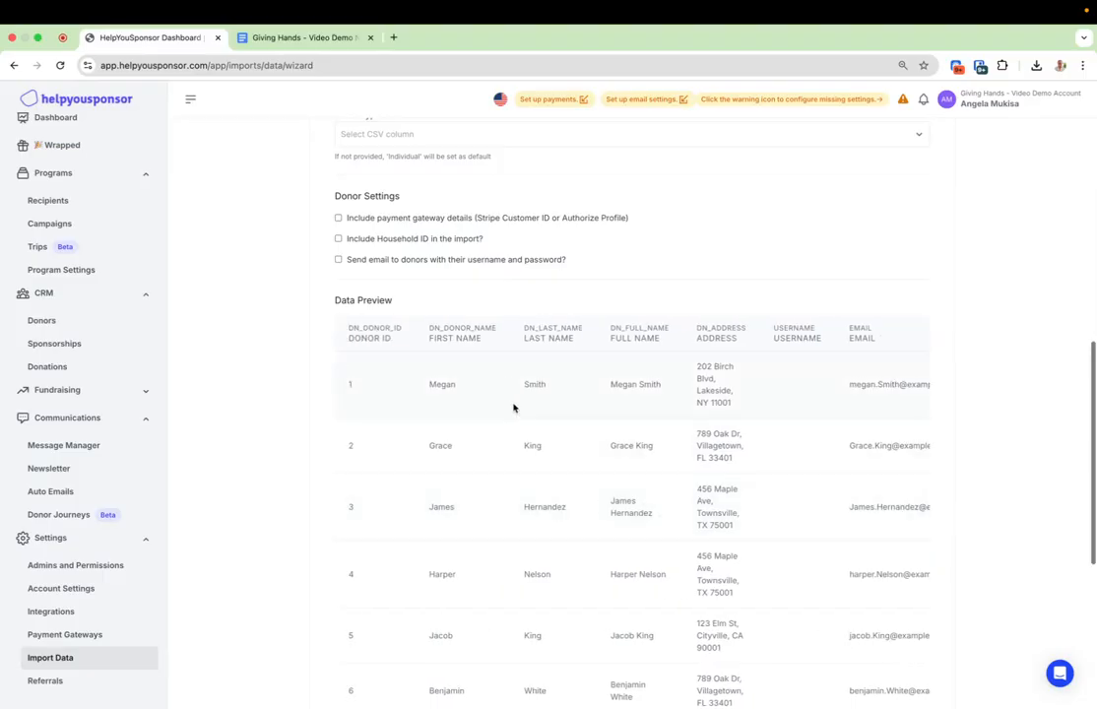
double_click(436, 329)
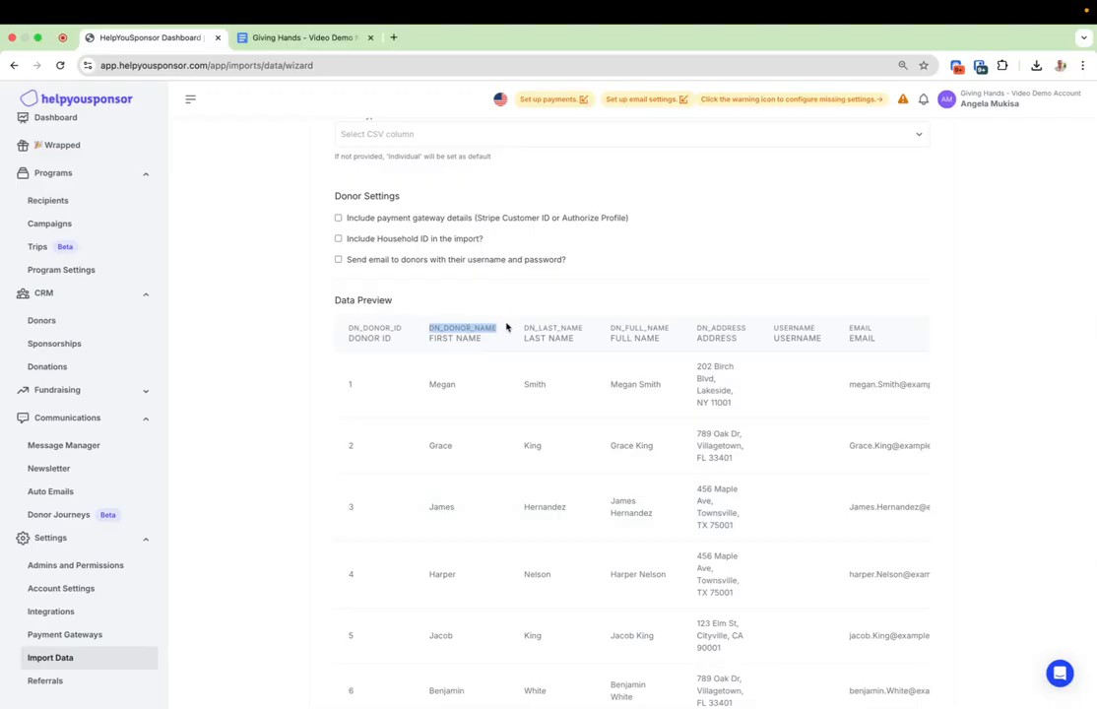
triple_click(453, 340)
key(super+Tab)
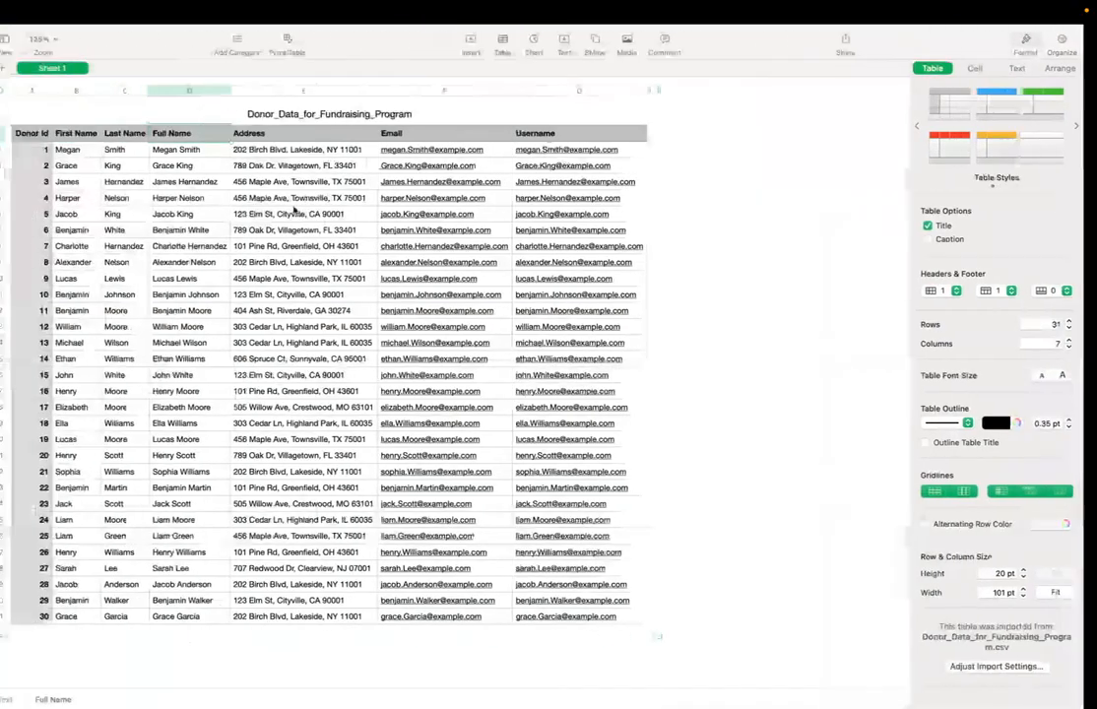
key(super+Tab)
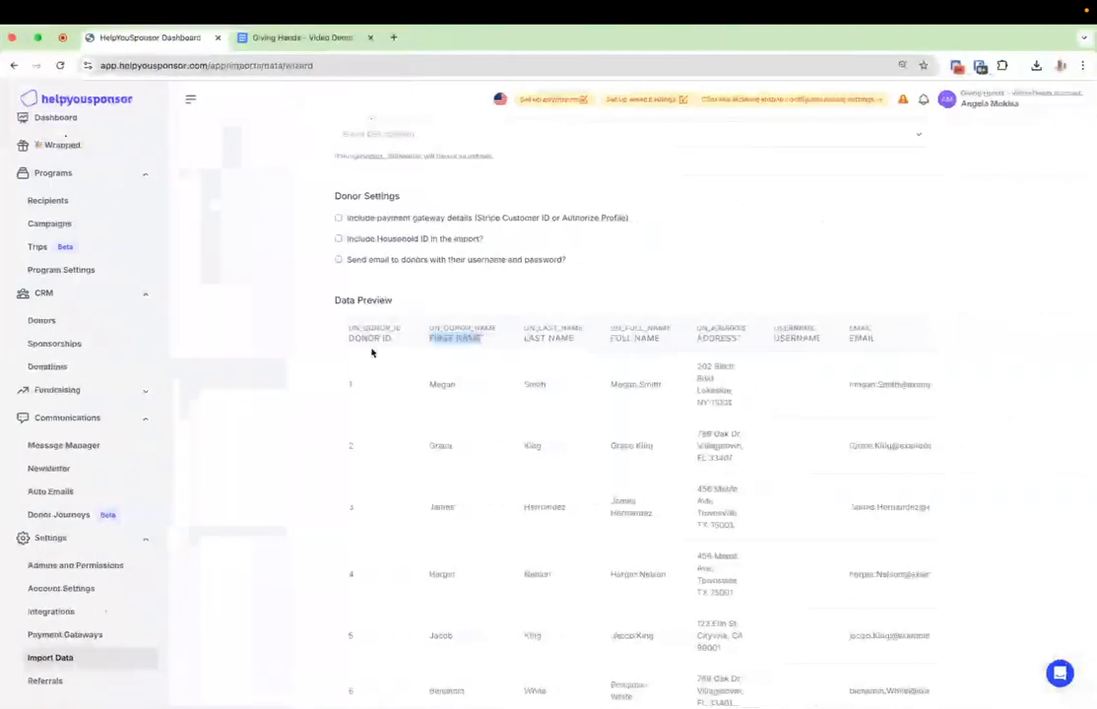
Check the remaining preview rows, continue to the review page and import the donors into the Child Sponsorship program.
scroll(558, 420, down, 10)
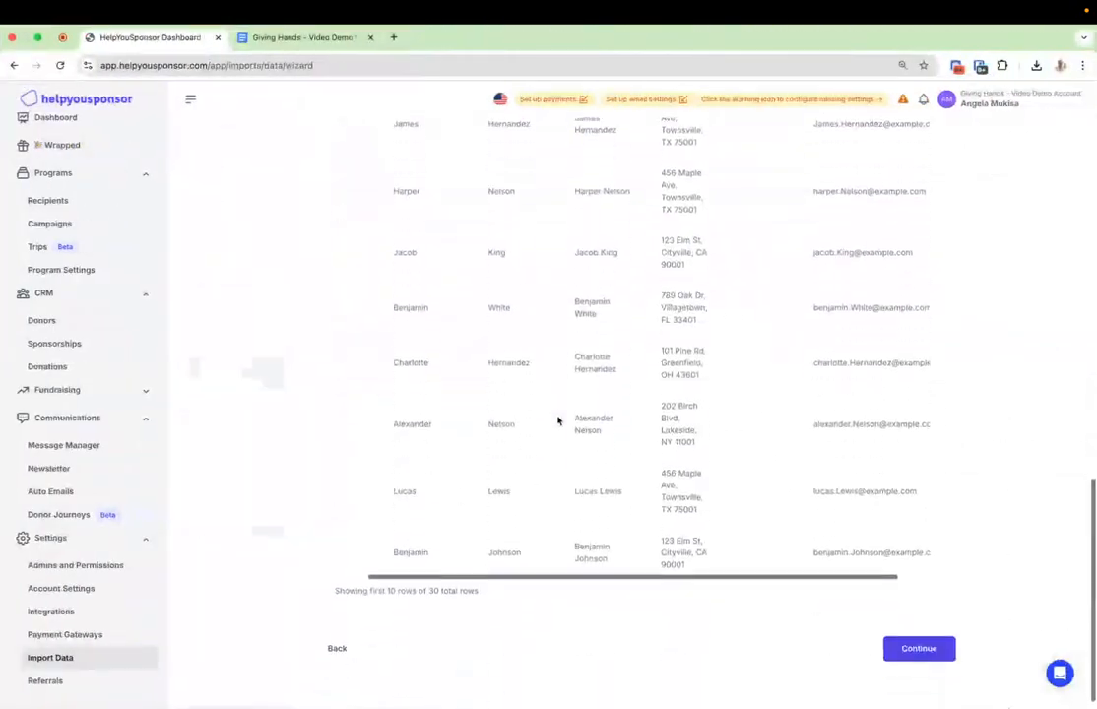
scroll(557, 421, left, 3)
scroll(557, 420, up, 5)
scroll(557, 420, down, 5)
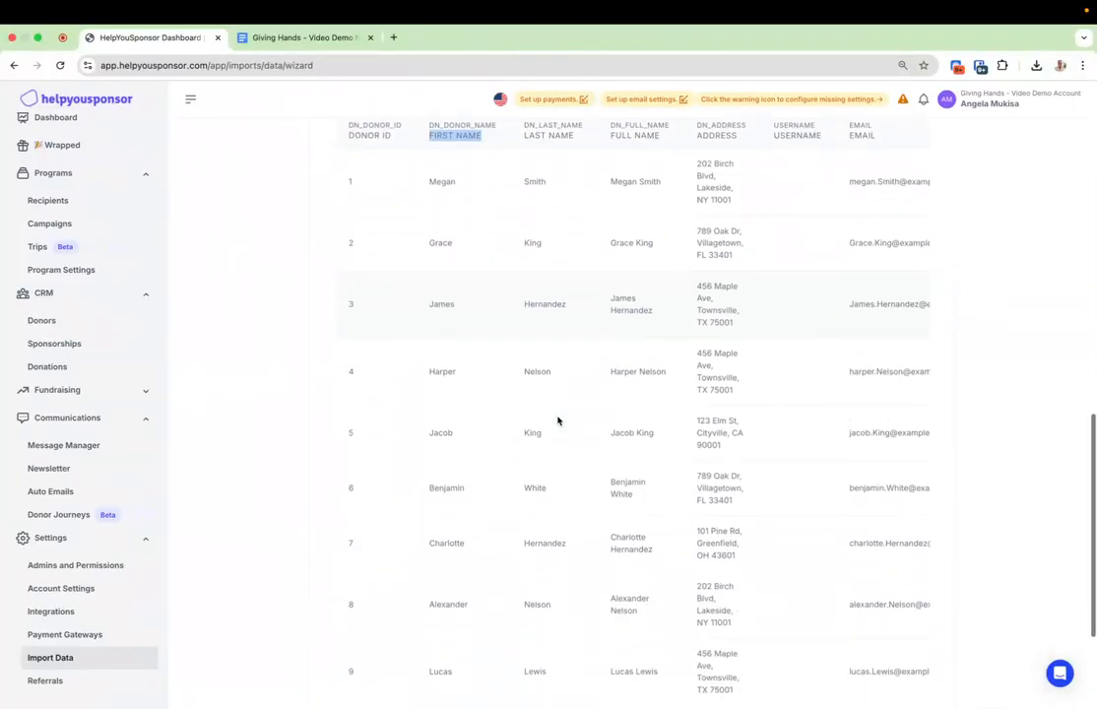
scroll(557, 421, right, 3)
scroll(557, 421, left, 3)
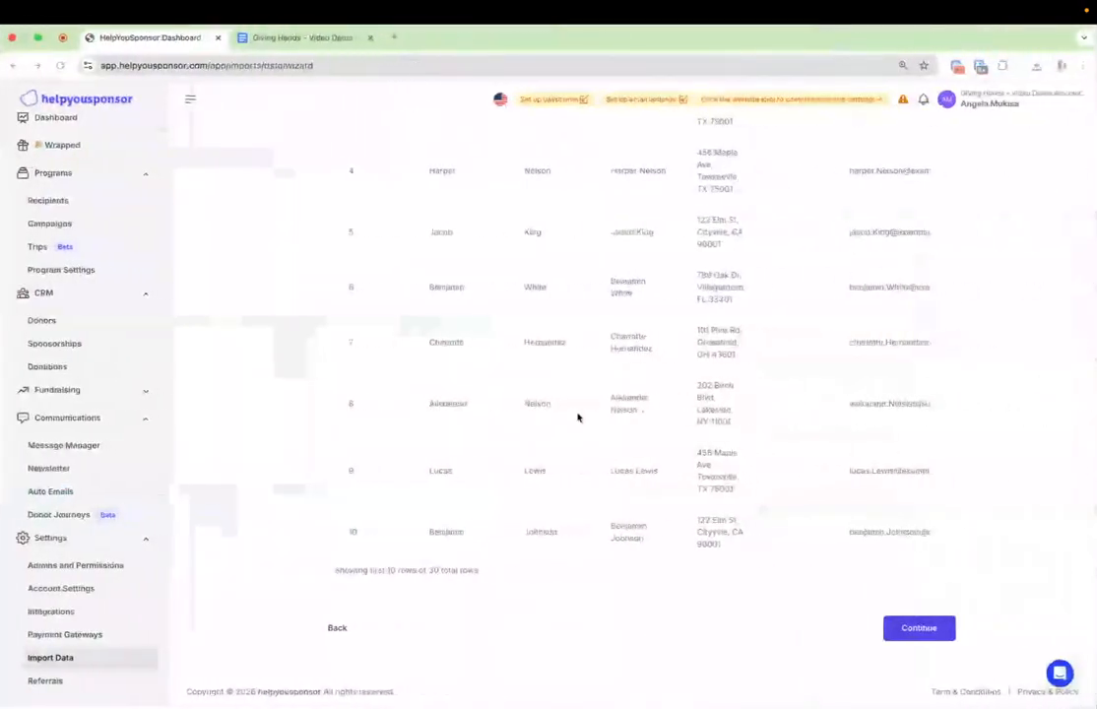
scroll(577, 416, right, 3)
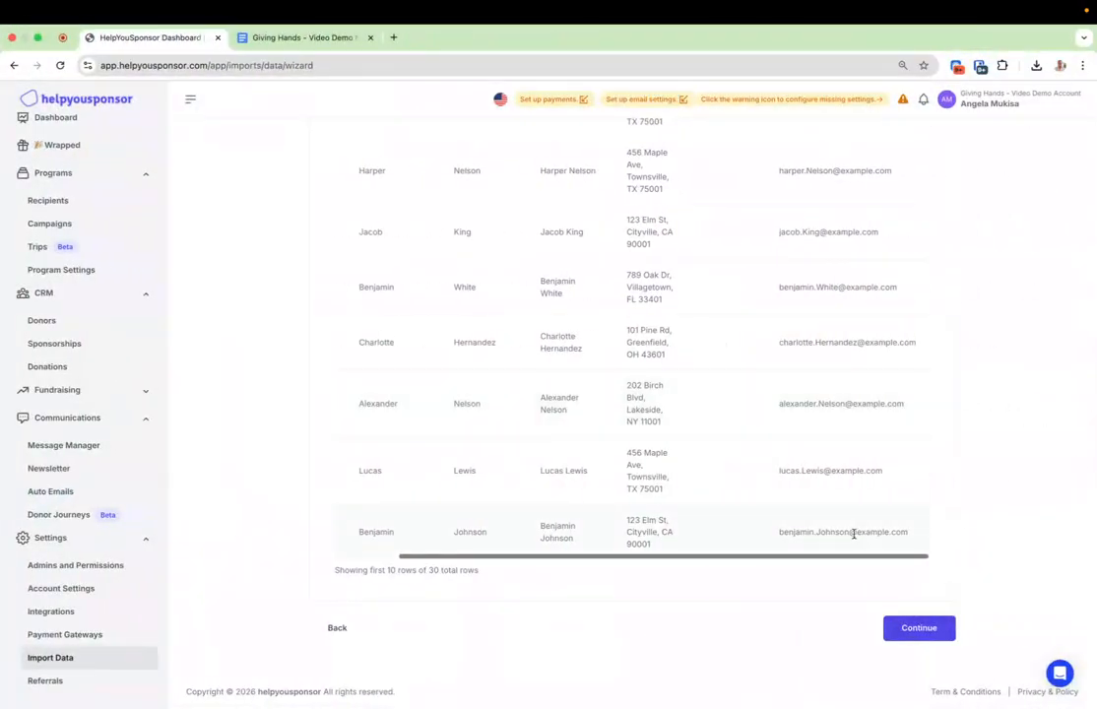
click(930, 628)
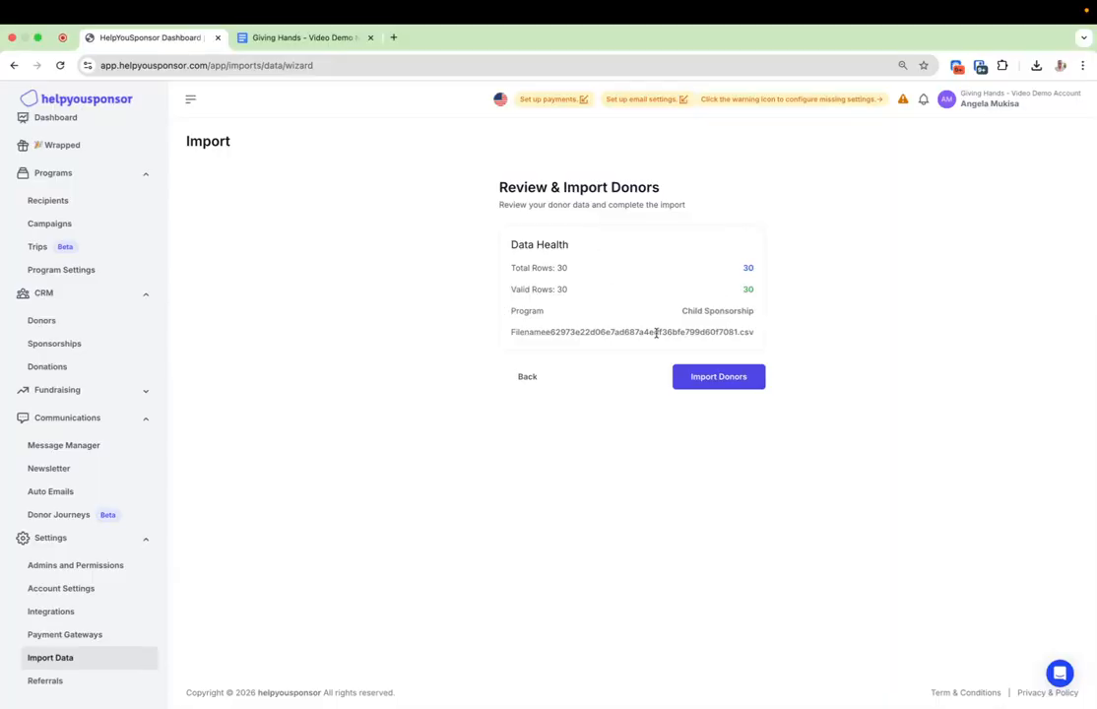
click(706, 387)
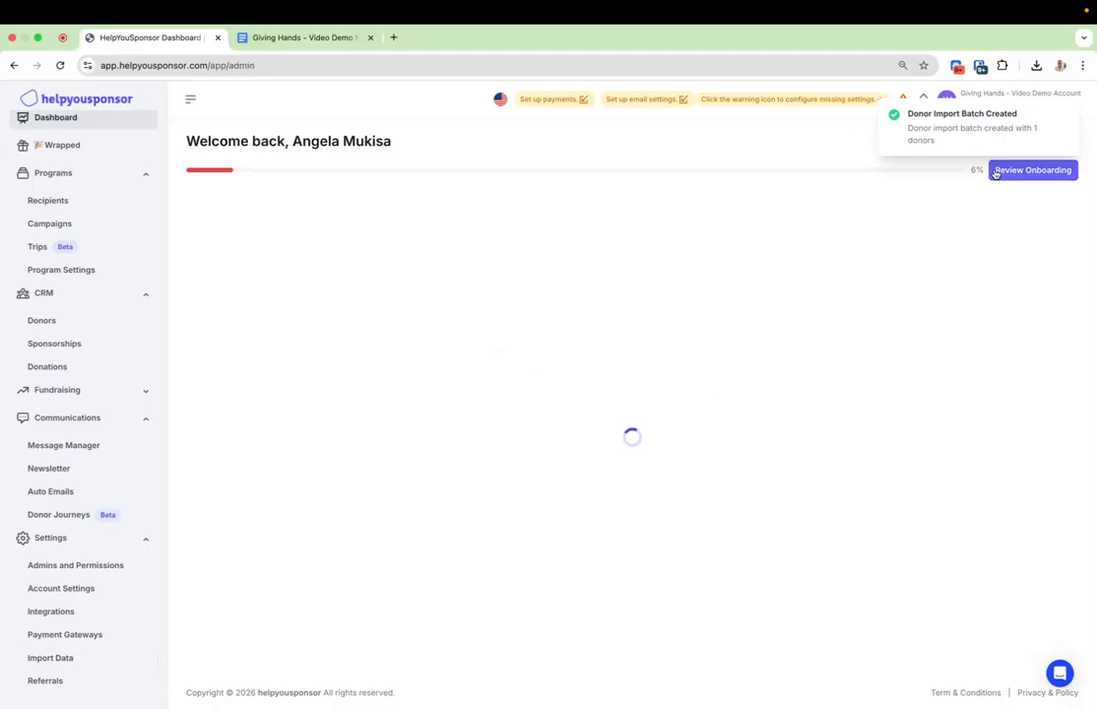
Open the CRM donors list and look through the imported sponsor profiles.
scroll(952, 341, down, 3)
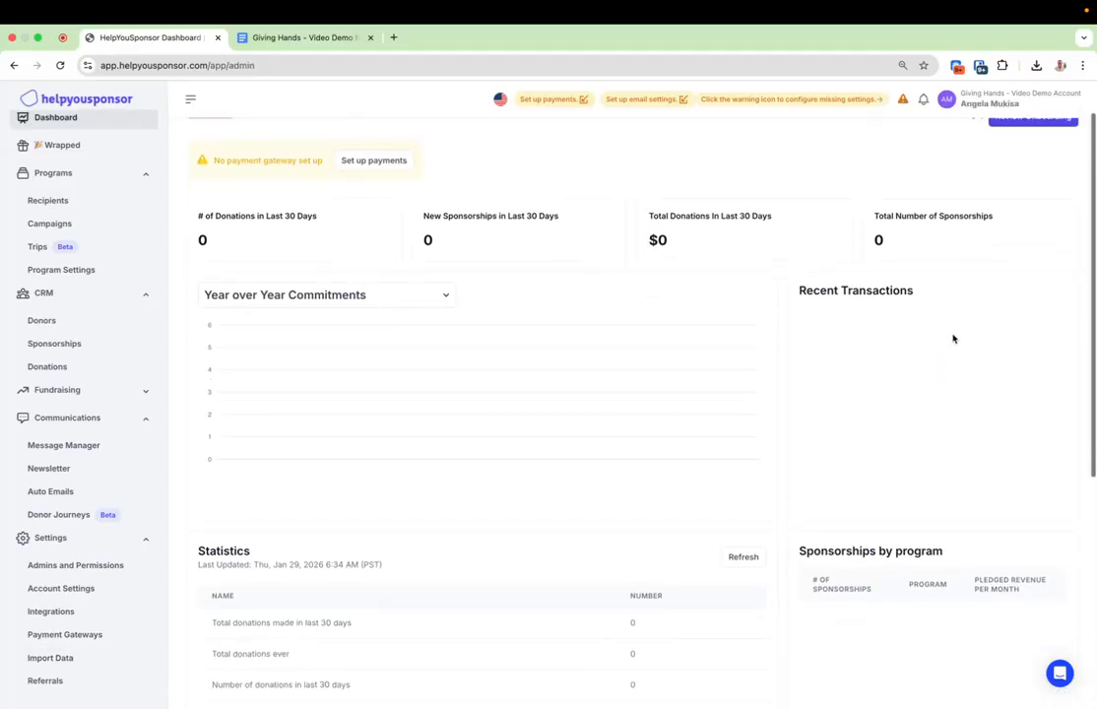
scroll(951, 339, up, 3)
scroll(952, 339, down, 3)
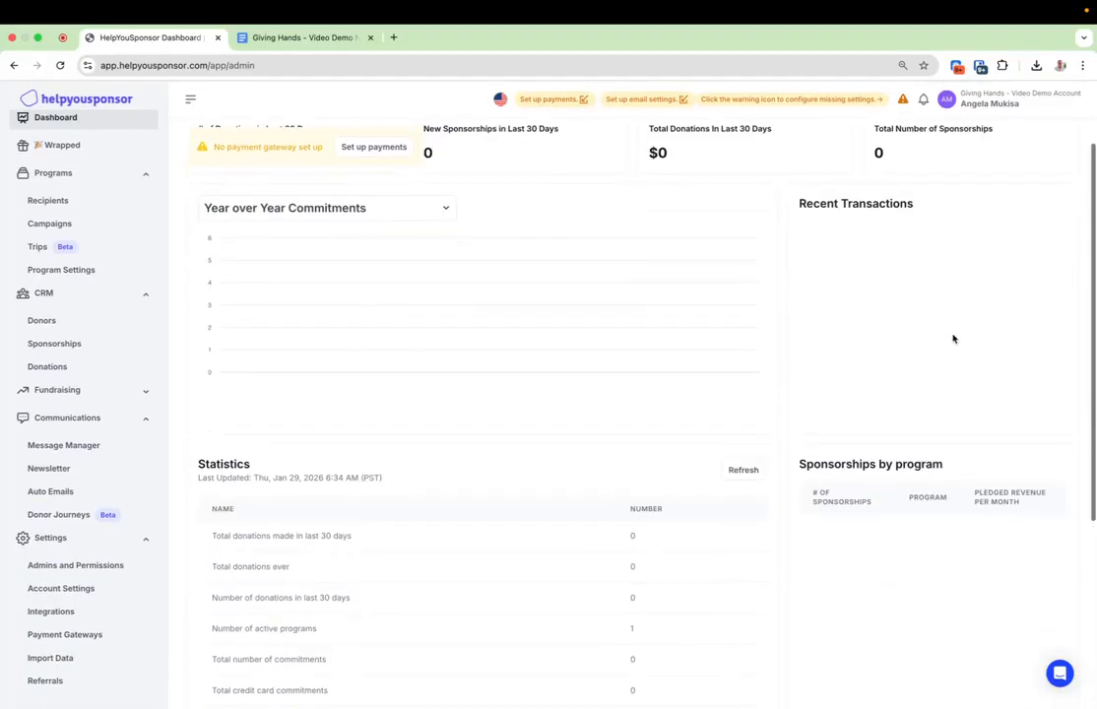
scroll(935, 340, down, 3)
scroll(919, 340, up, 6)
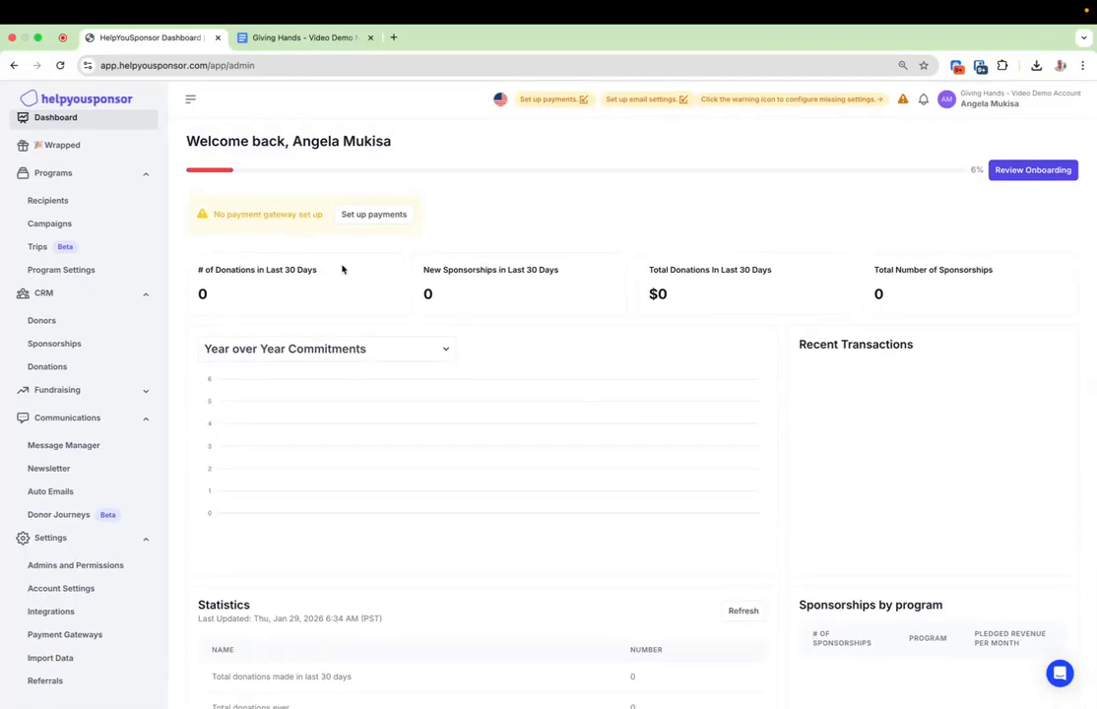
click(77, 323)
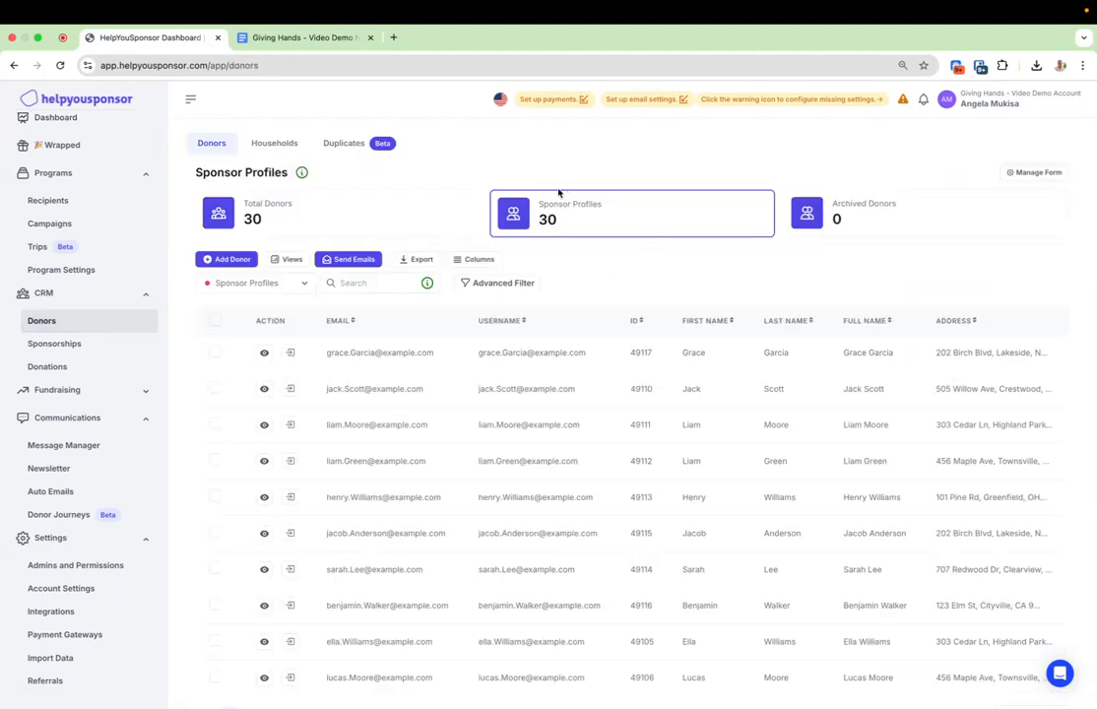
scroll(577, 492, down, 2)
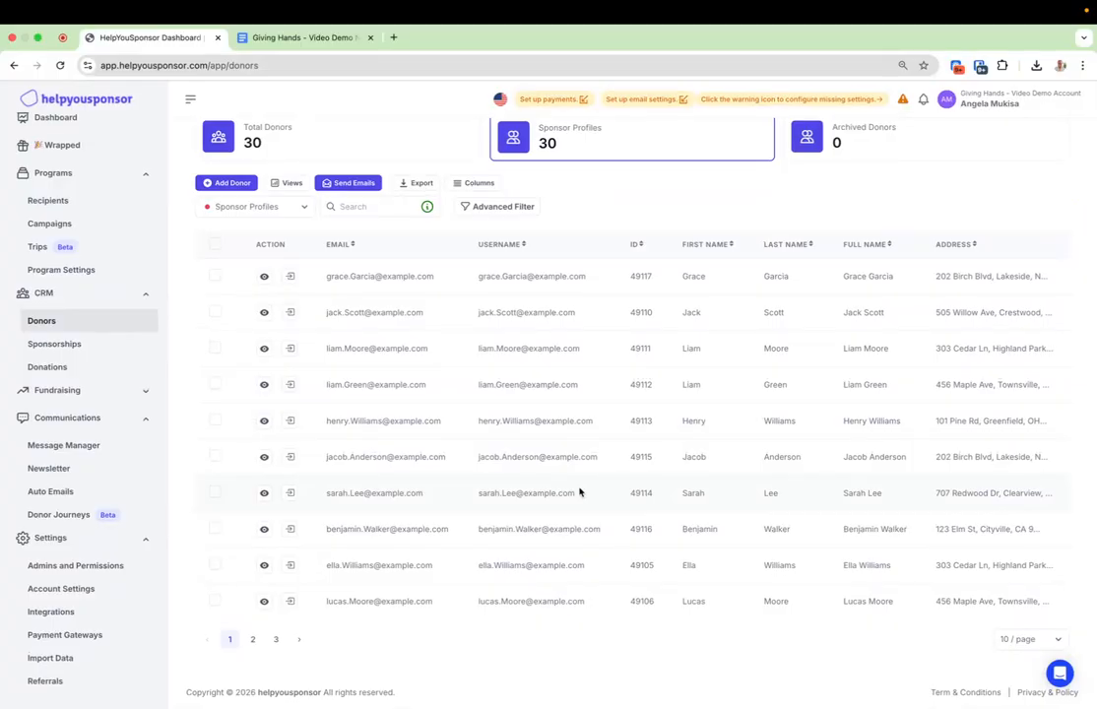
scroll(579, 492, up, 2)
Export only the donors in the current table view, open the downloaded CSV in Numbers to inspect it, and close it.
key(ctrl+Left)
key(ctrl+Right)
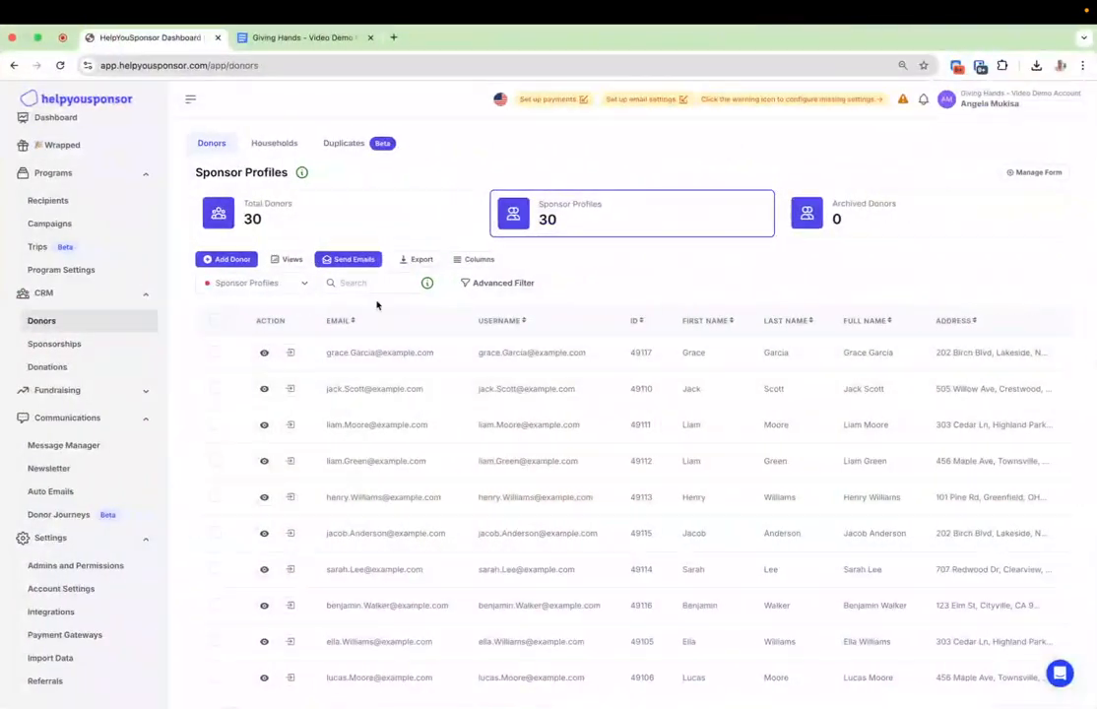
scroll(462, 484, down, 2)
scroll(464, 483, up, 2)
click(414, 260)
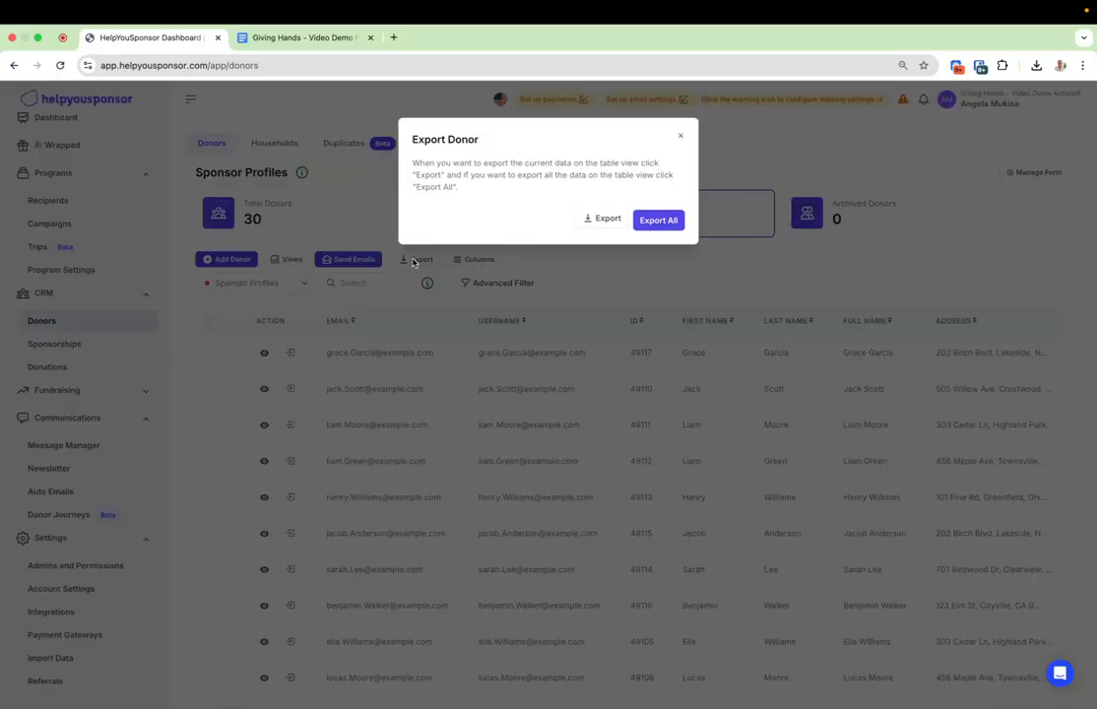
click(614, 220)
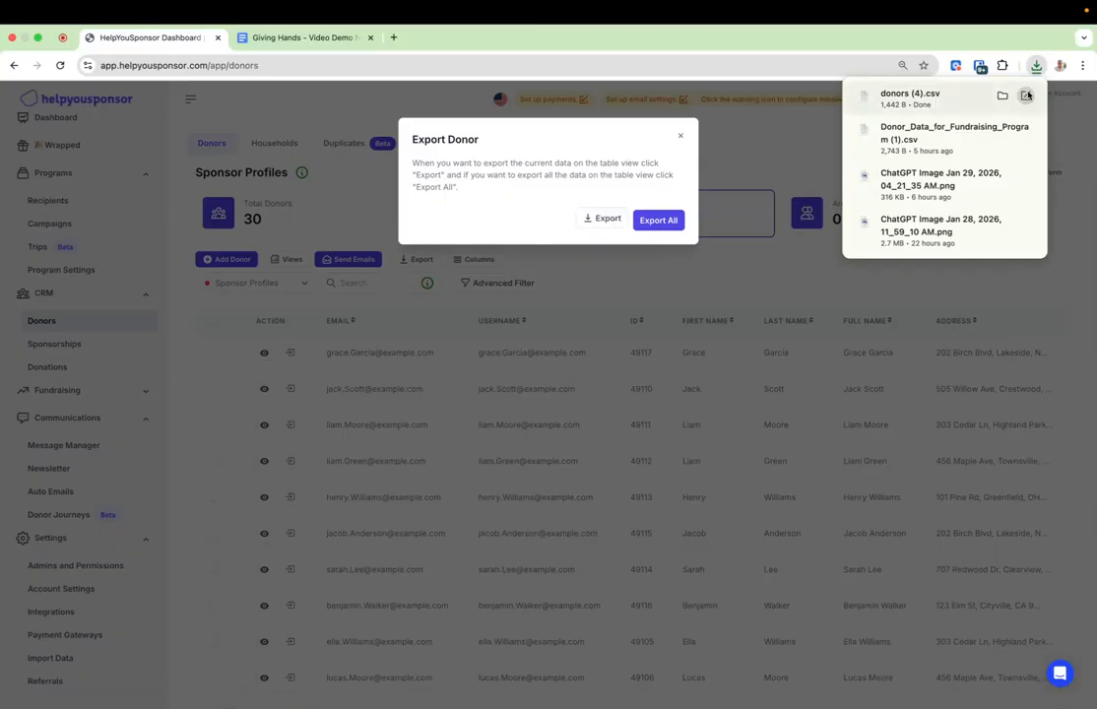
click(1026, 95)
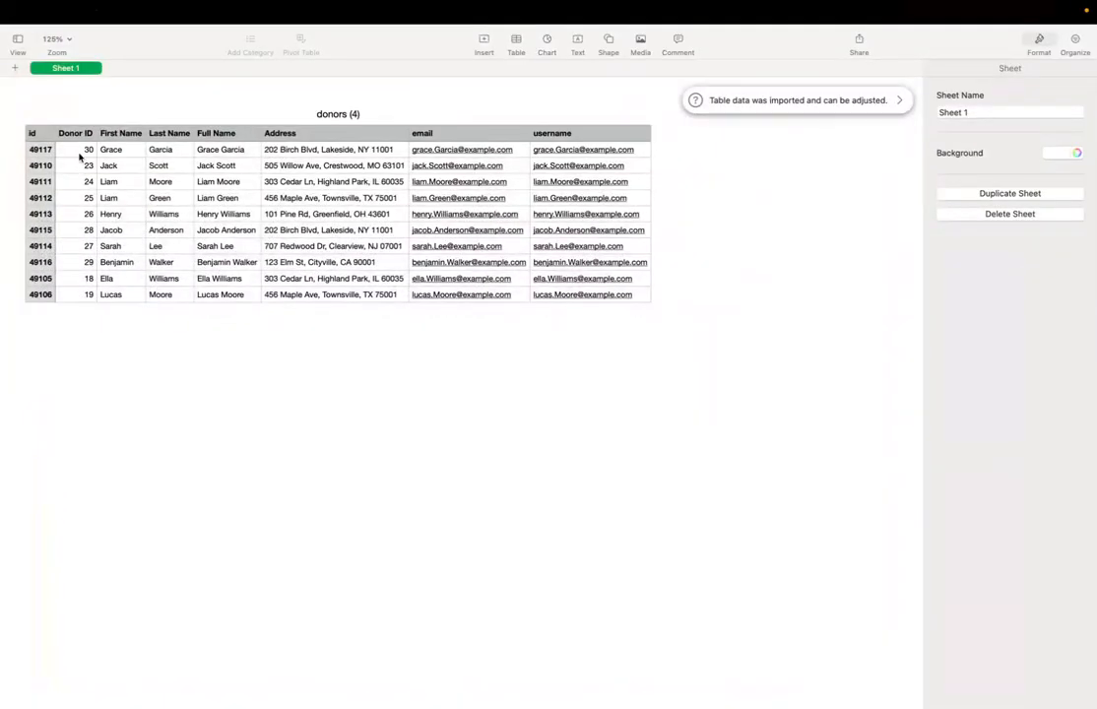
mouse_move(33, 5)
click(8, 33)
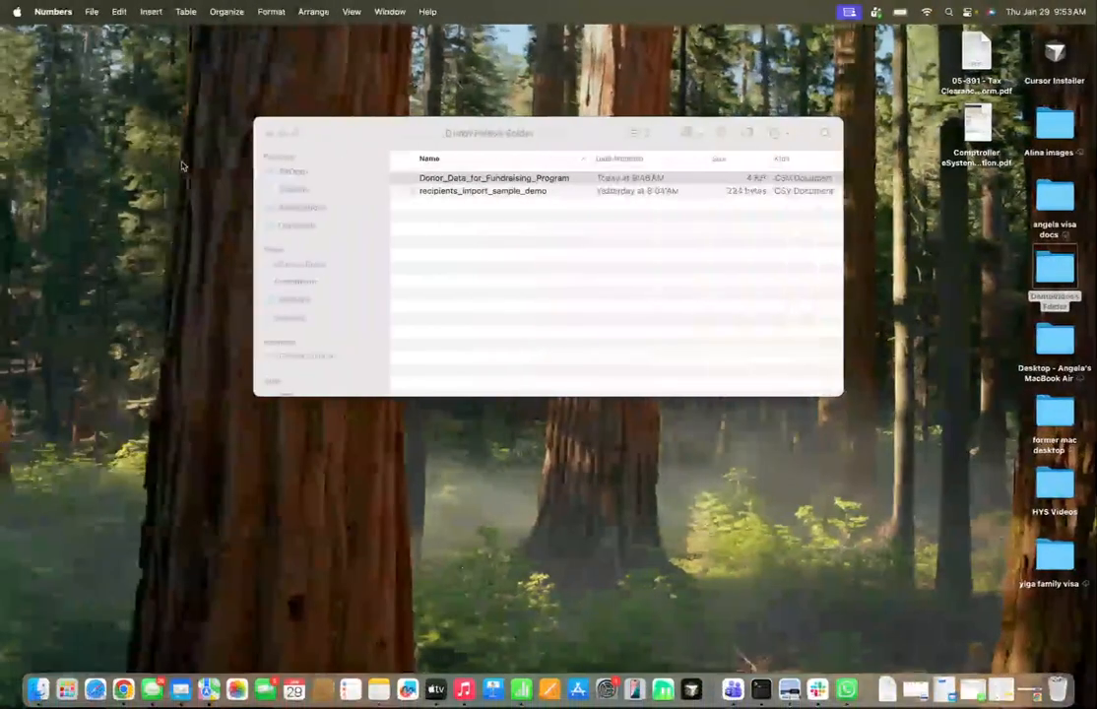
Return to the donor export dialog in the browser and export all the donor data.
key(ctrl+Right)
click(660, 220)
scroll(553, 495, down, 2)
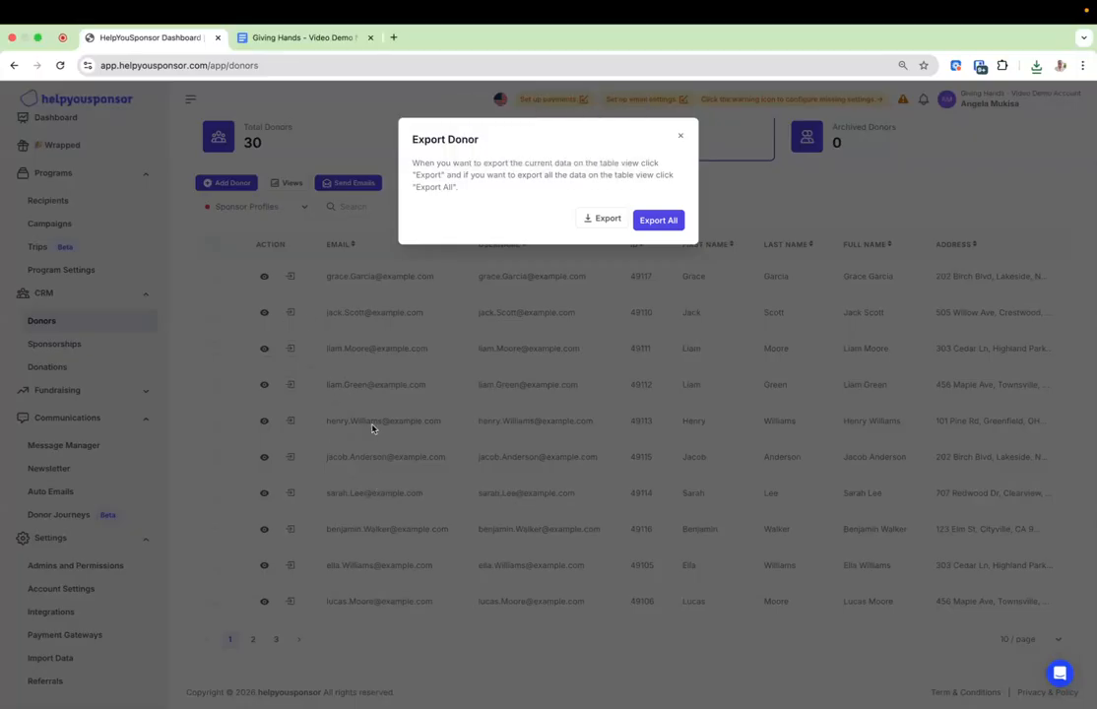
key(ctrl+Left)
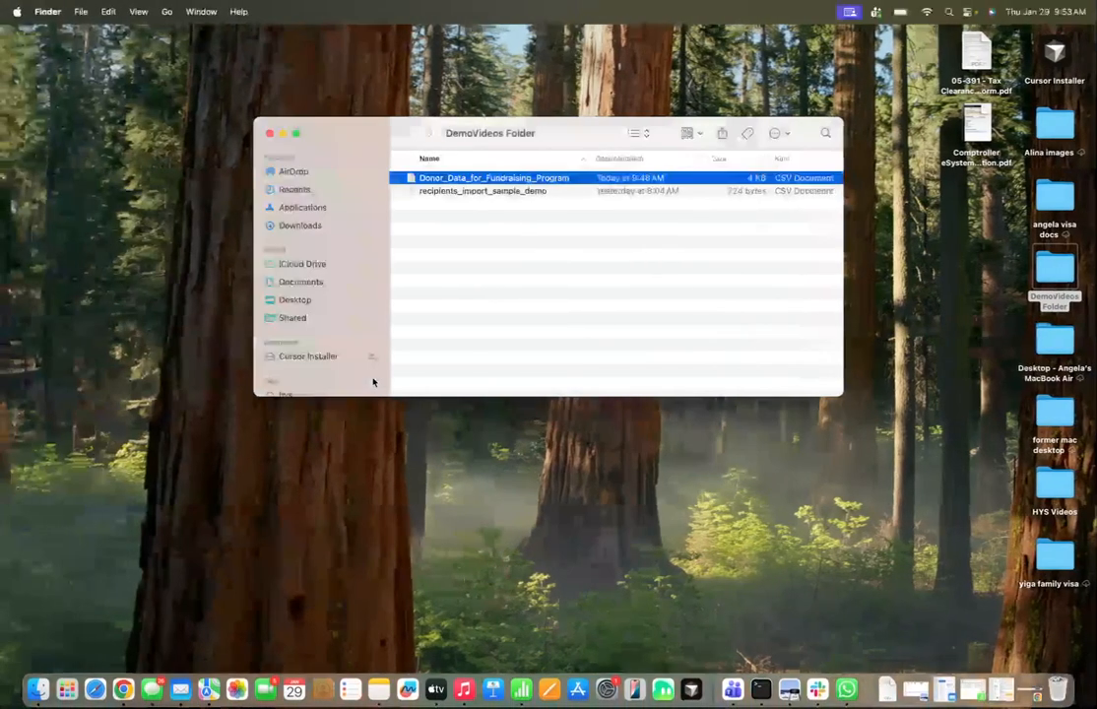
key(ctrl+Right)
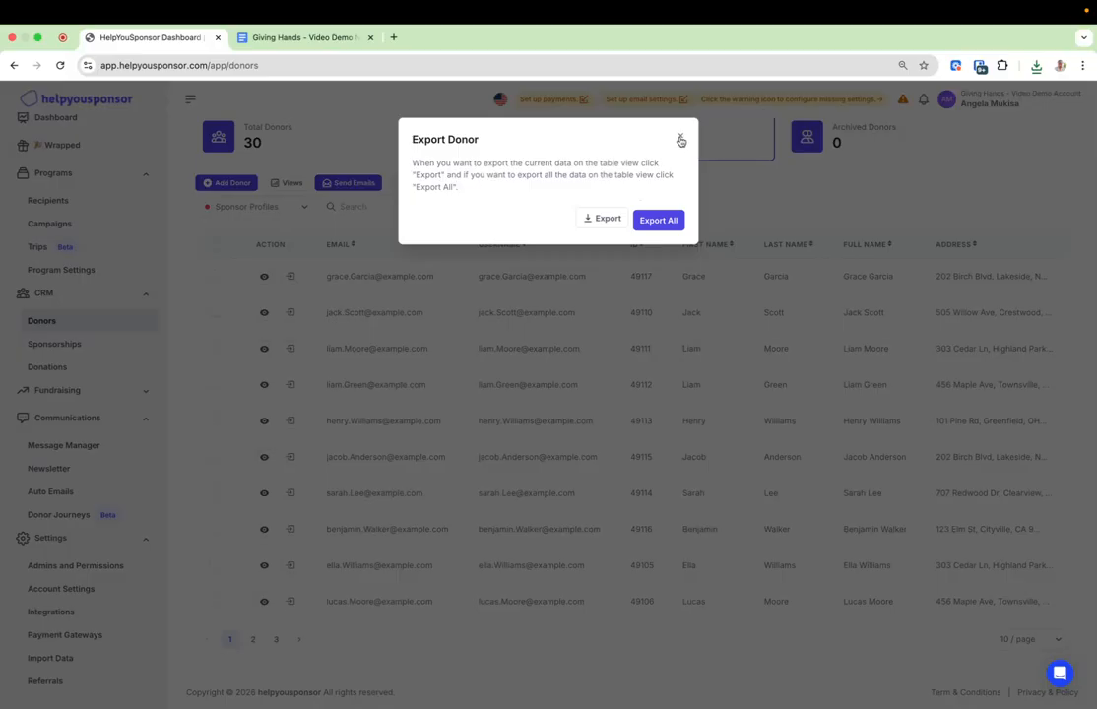
Export the current table view, close the export dialog, and select all donors on the page to export them.
click(600, 219)
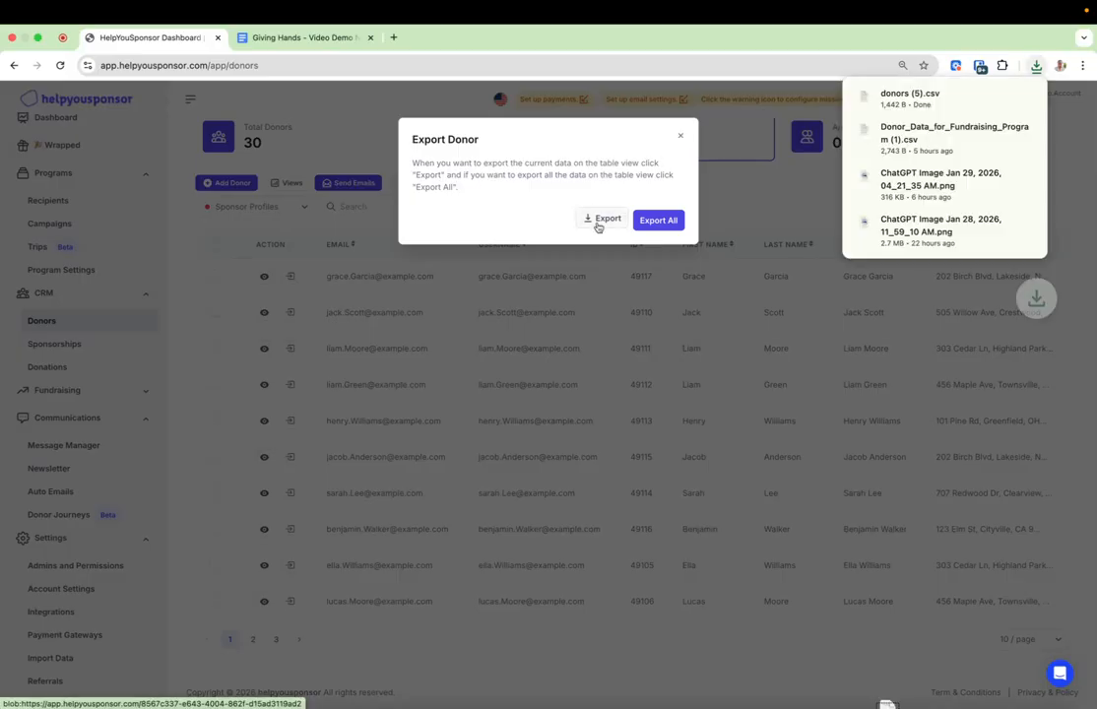
click(679, 134)
click(215, 246)
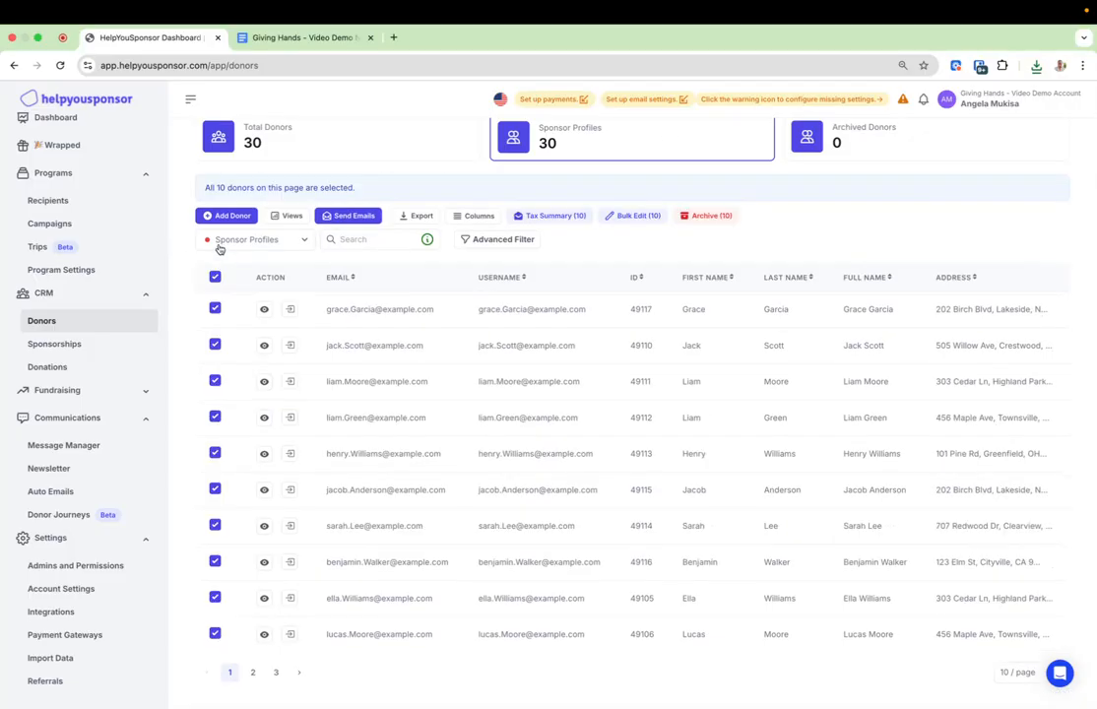
scroll(256, 393, down, 2)
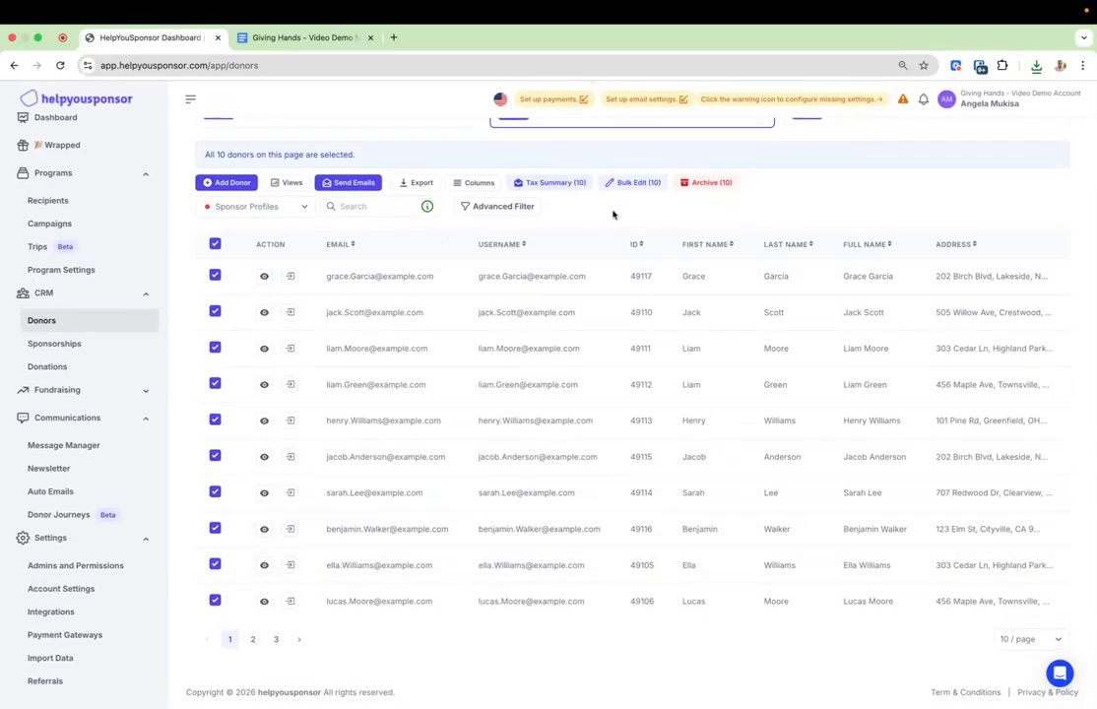
click(420, 182)
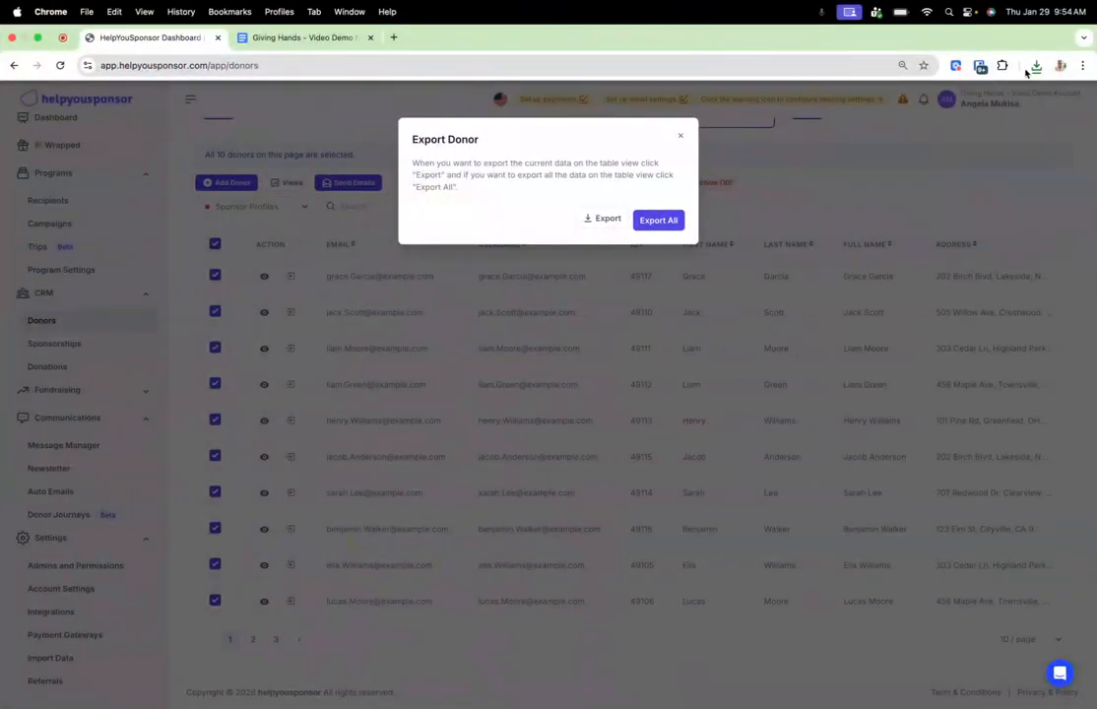
Open the downloaded donors (6).csv in Numbers and check the system IDs in the id column.
click(1035, 65)
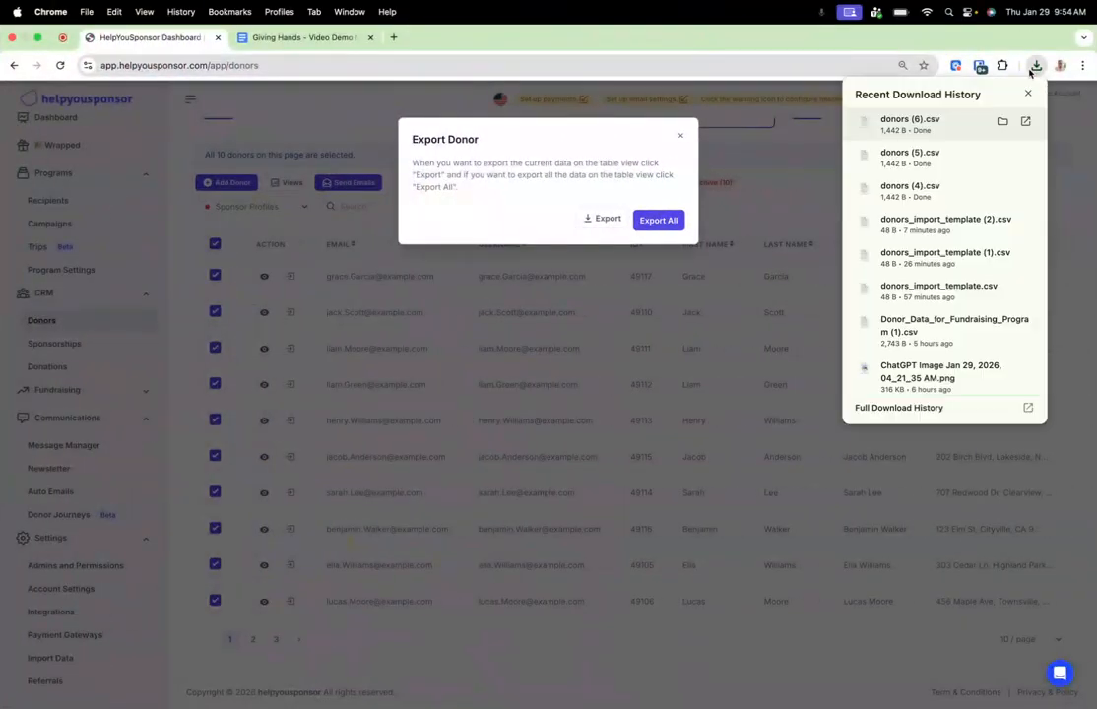
click(1013, 117)
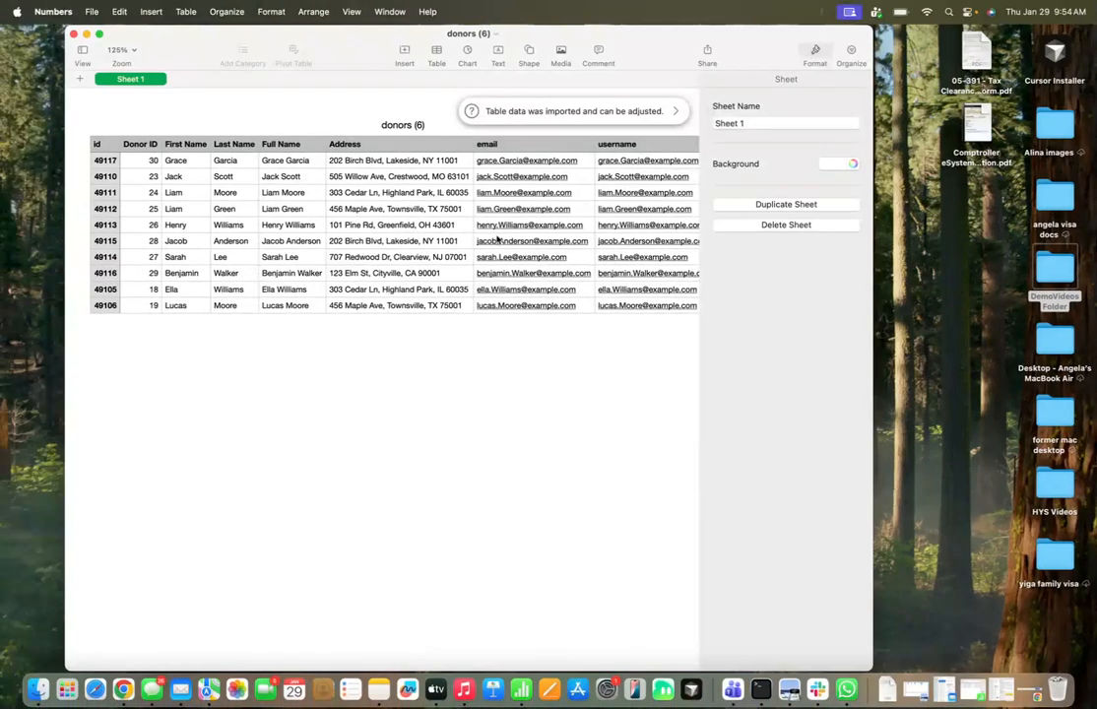
click(108, 162)
click(109, 181)
click(112, 211)
click(110, 305)
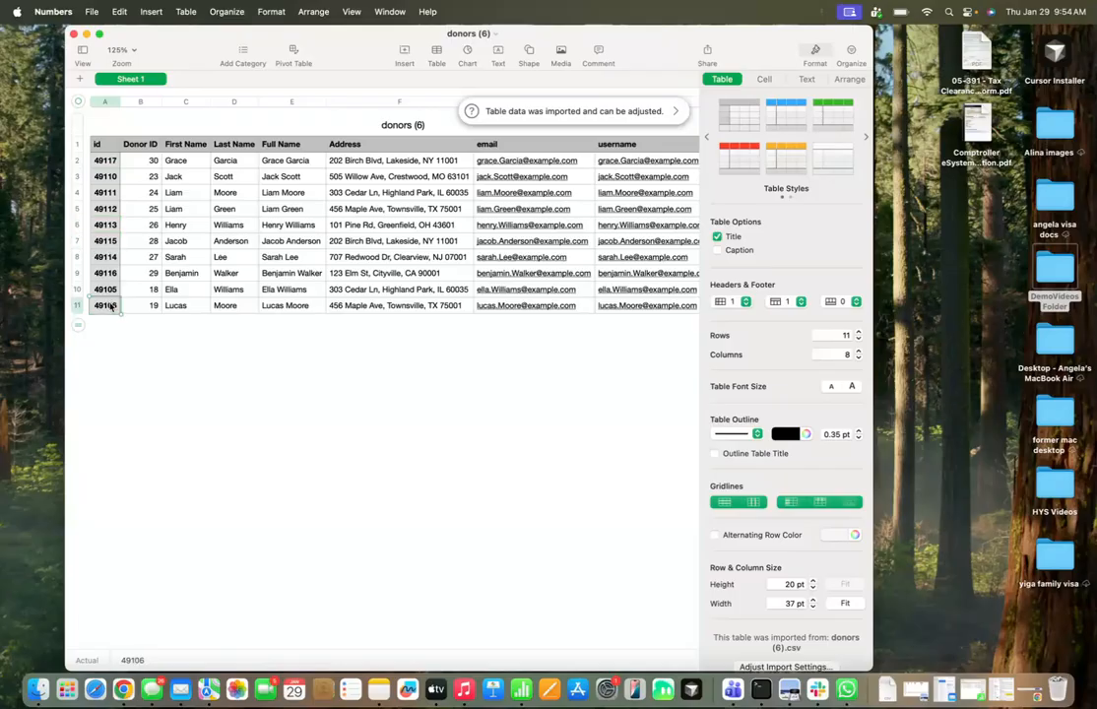
Examine the Donor ID column and the name, address, email and username columns in the exported table.
click(153, 144)
mouse_move(152, 144)
mouse_down()
mouse_move(149, 171)
mouse_move(153, 144)
mouse_up()
click(153, 181)
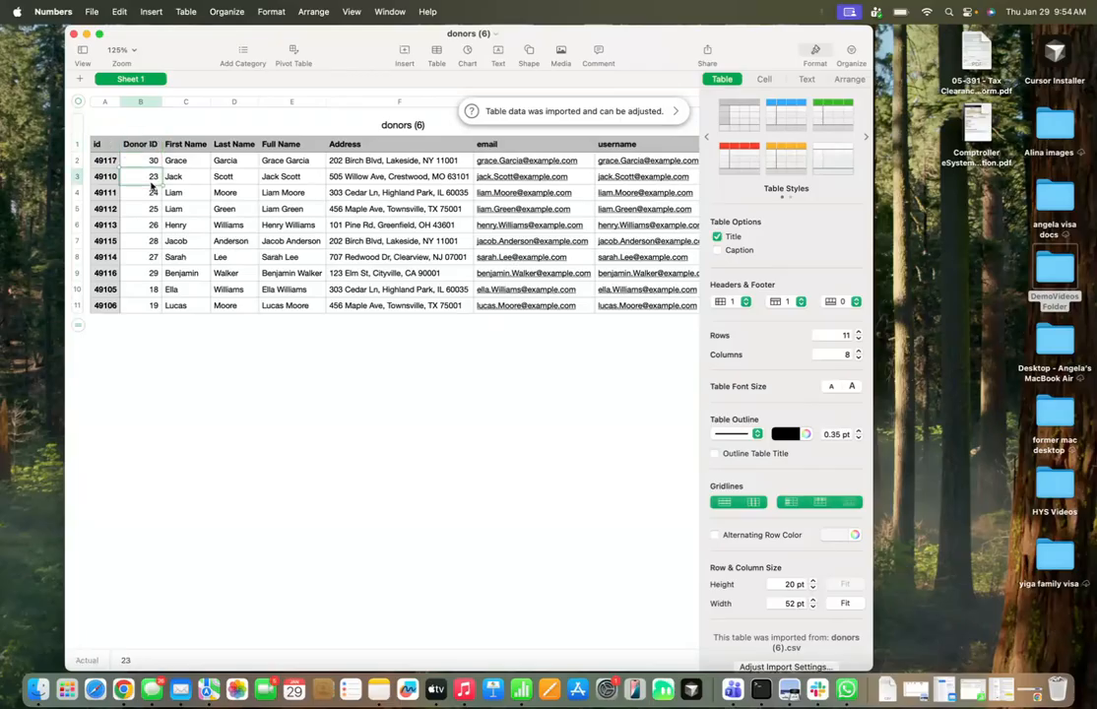
click(150, 163)
click(153, 177)
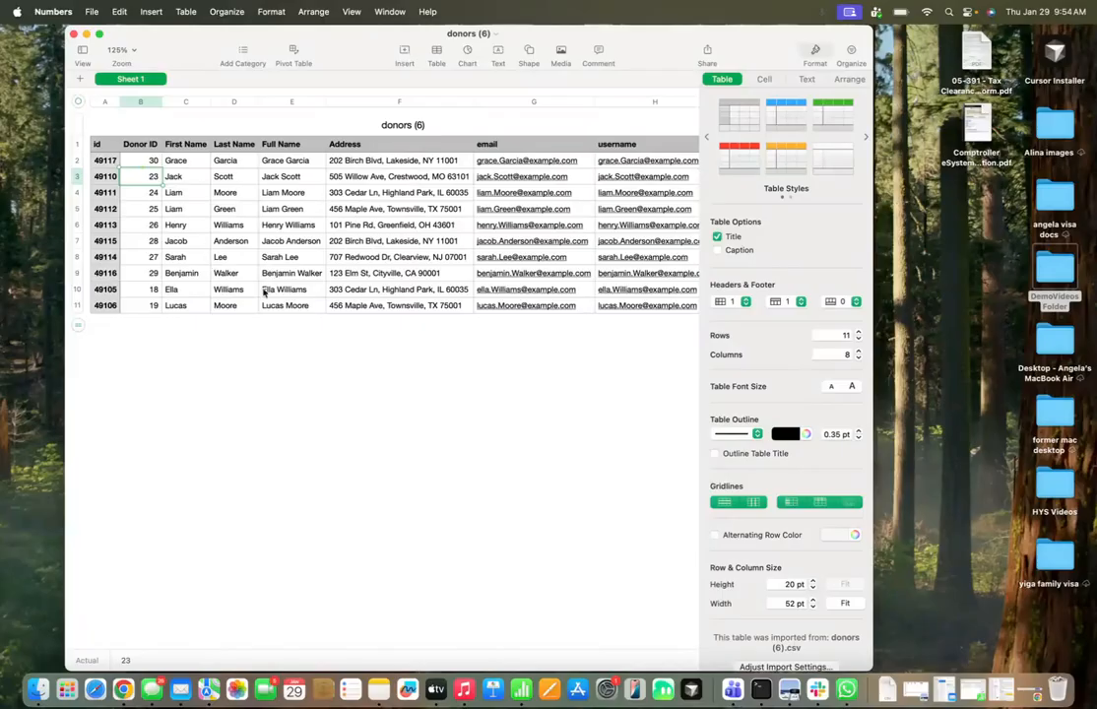
scroll(264, 292, right, 3)
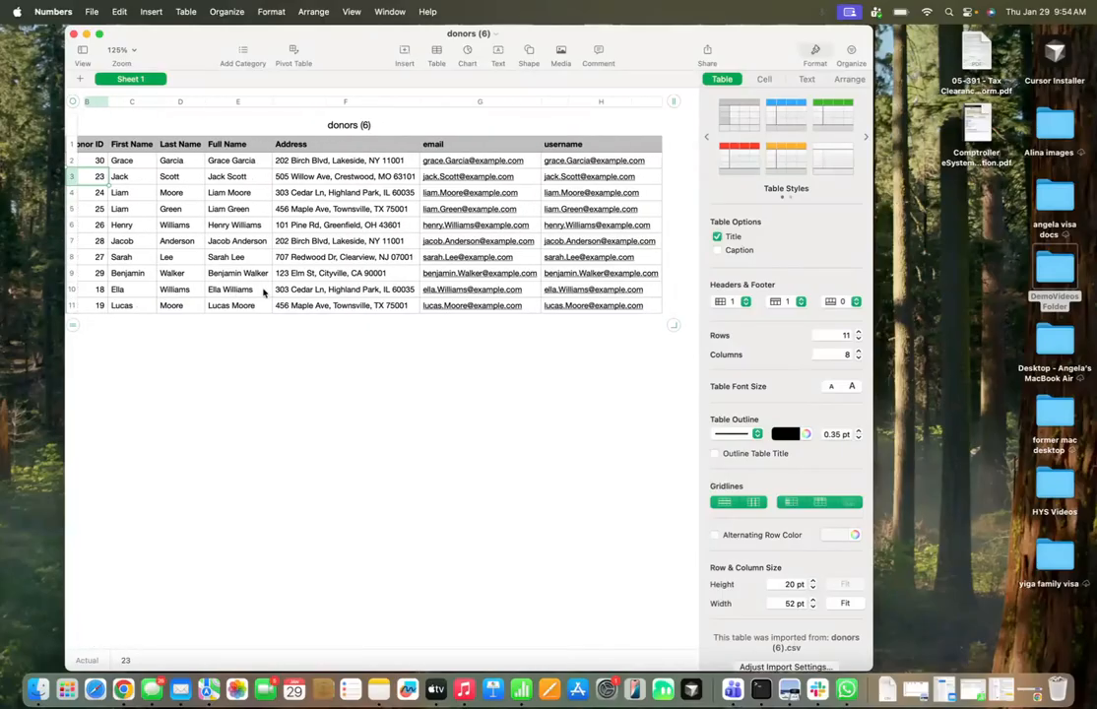
scroll(264, 292, left, 3)
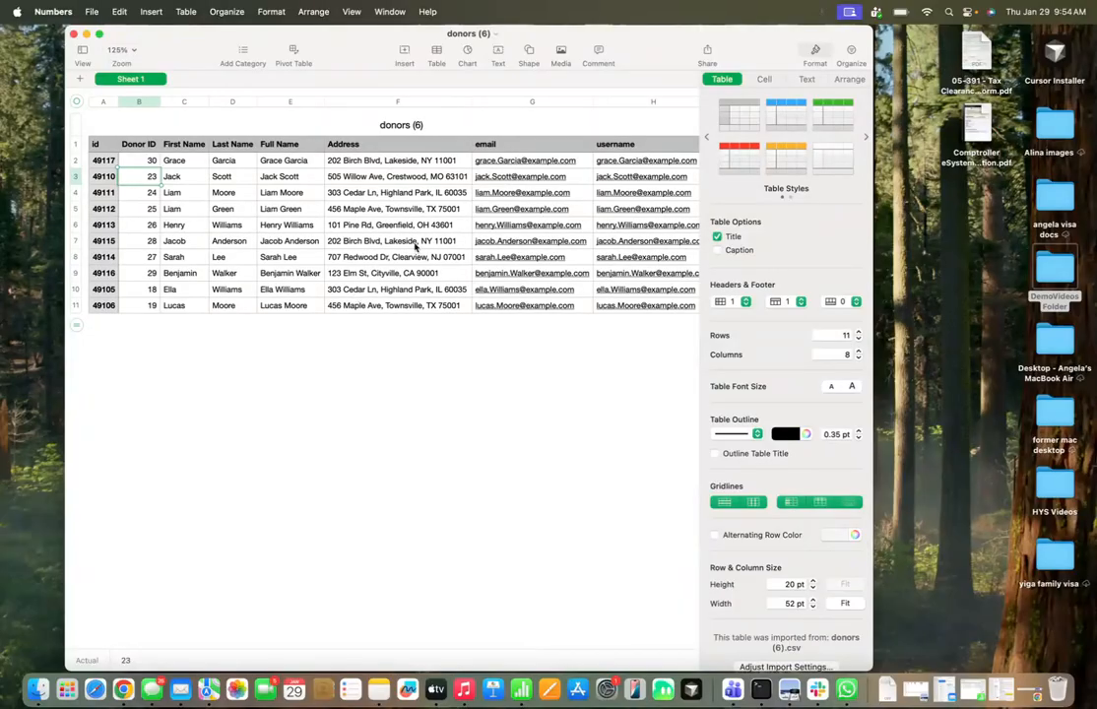
Switch back to HelpYouSponsor in the browser and close the Export Donor dialog.
key(ctrl+Right)
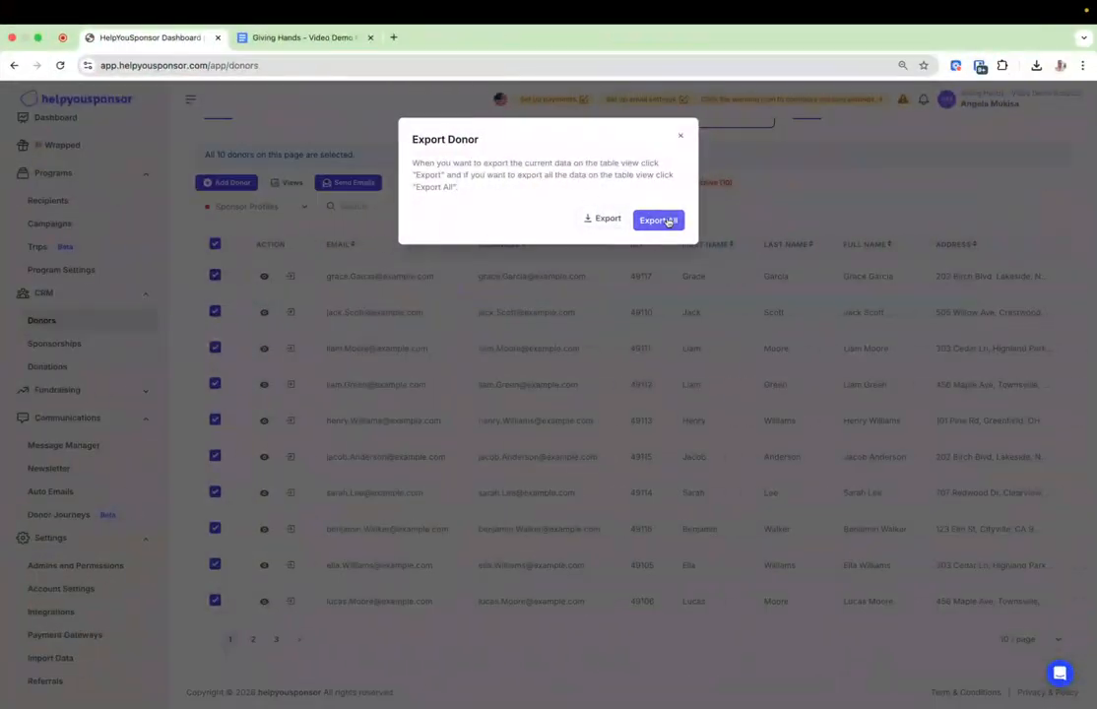
click(681, 141)
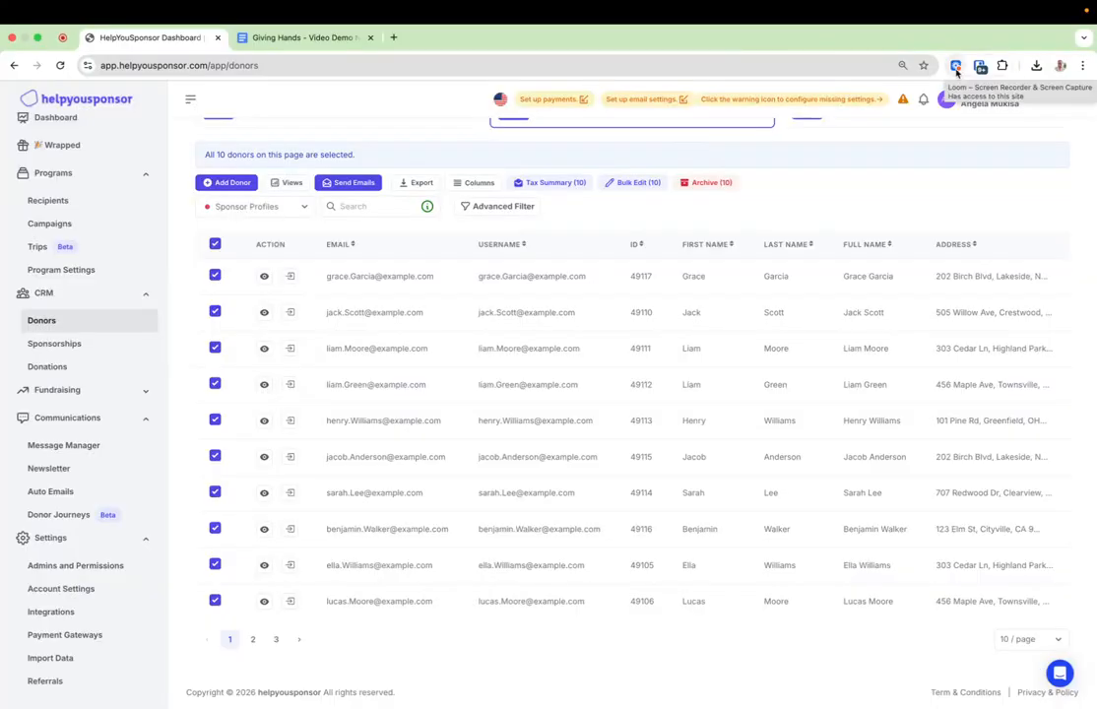